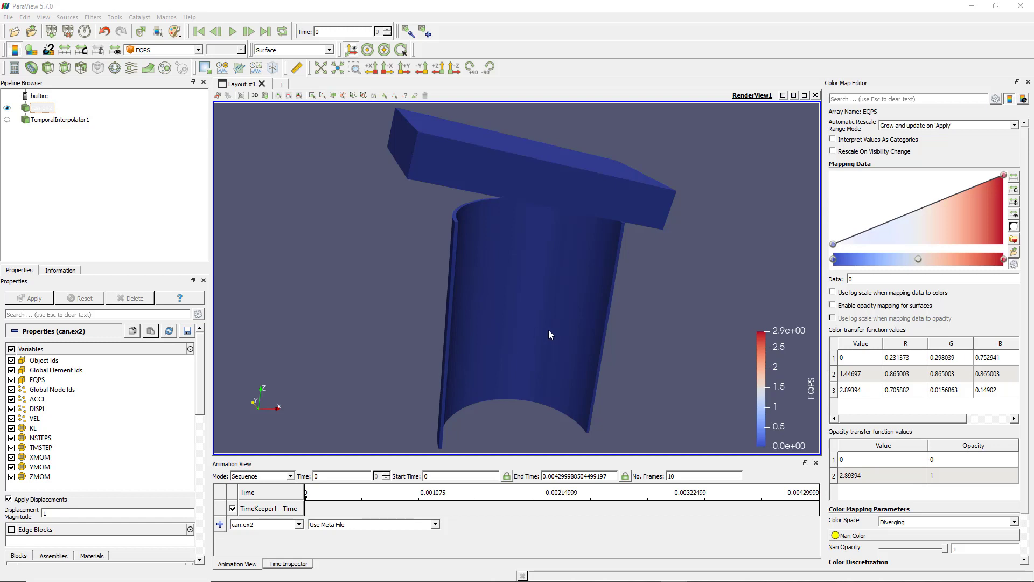
- Tilt the can and lid, play the EQPS crush animation, then return to time 0
drag(567, 240, 561, 281)
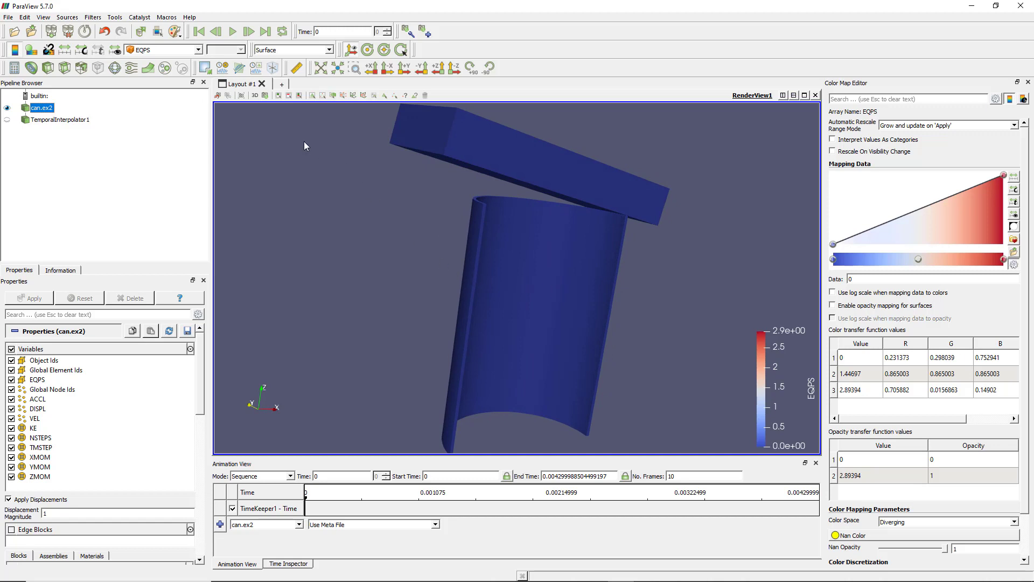
click(233, 32)
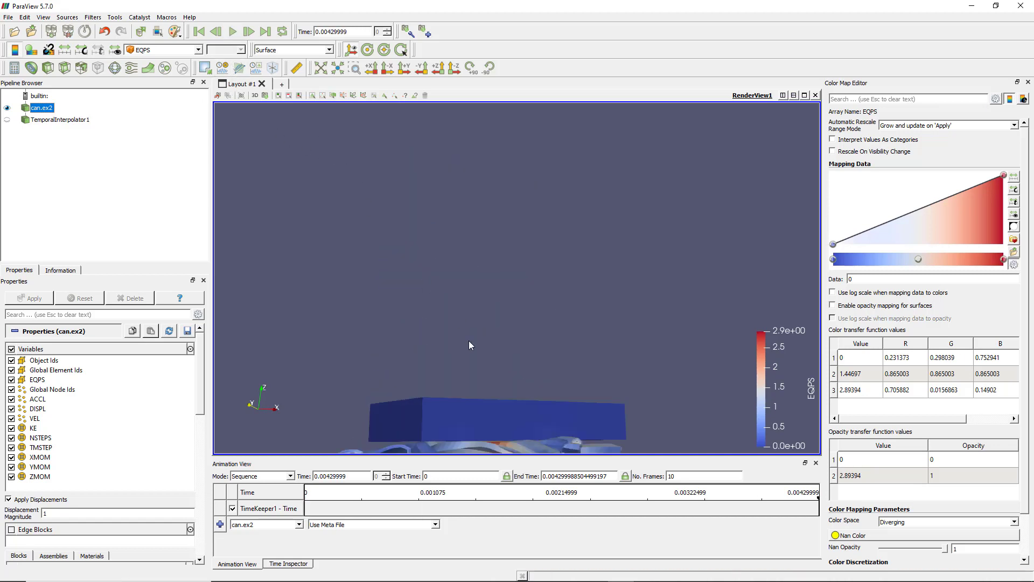
click(199, 32)
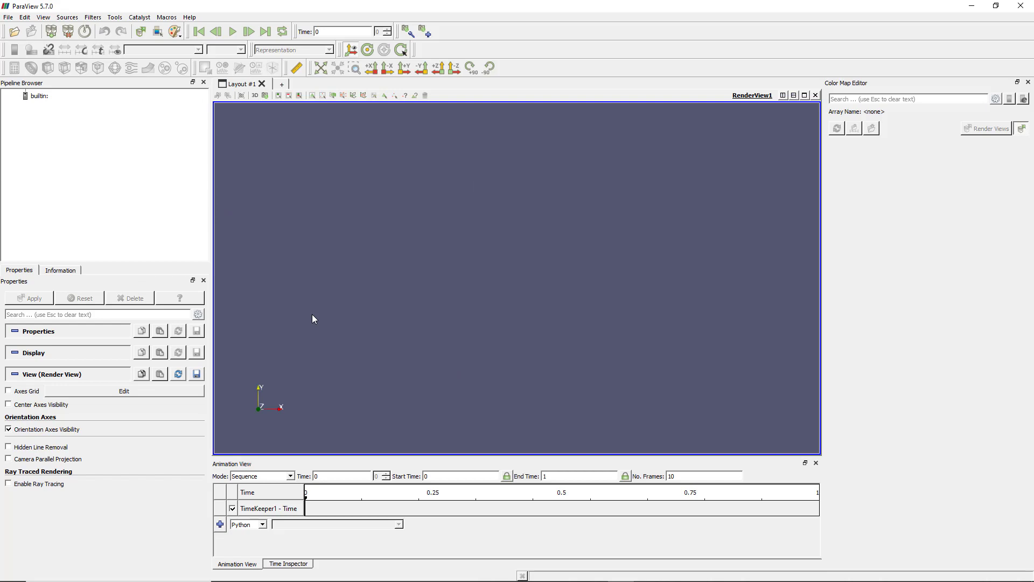
- Open can.ex2 from the examples folder
click(41, 99)
click(18, 31)
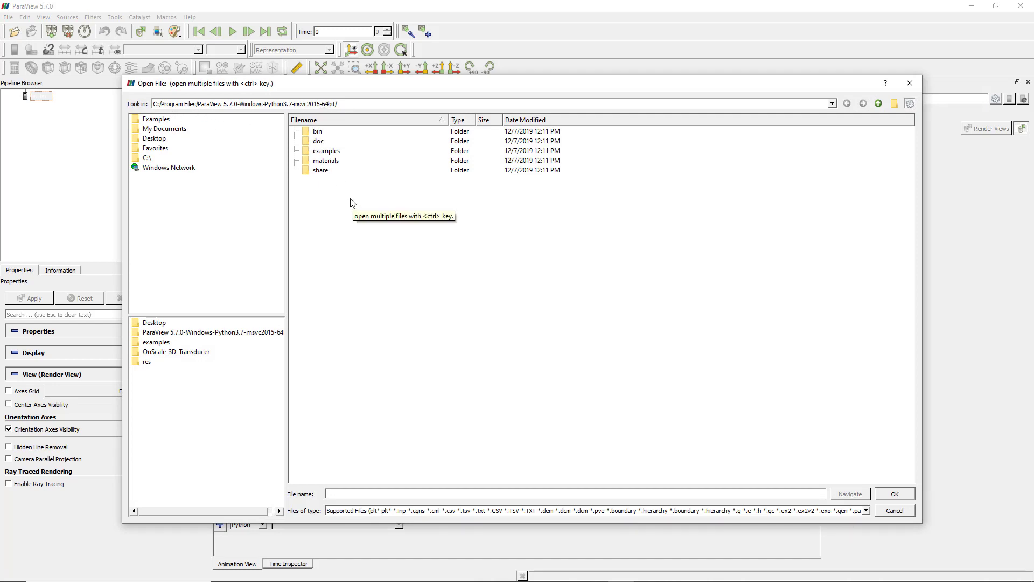
double_click(330, 152)
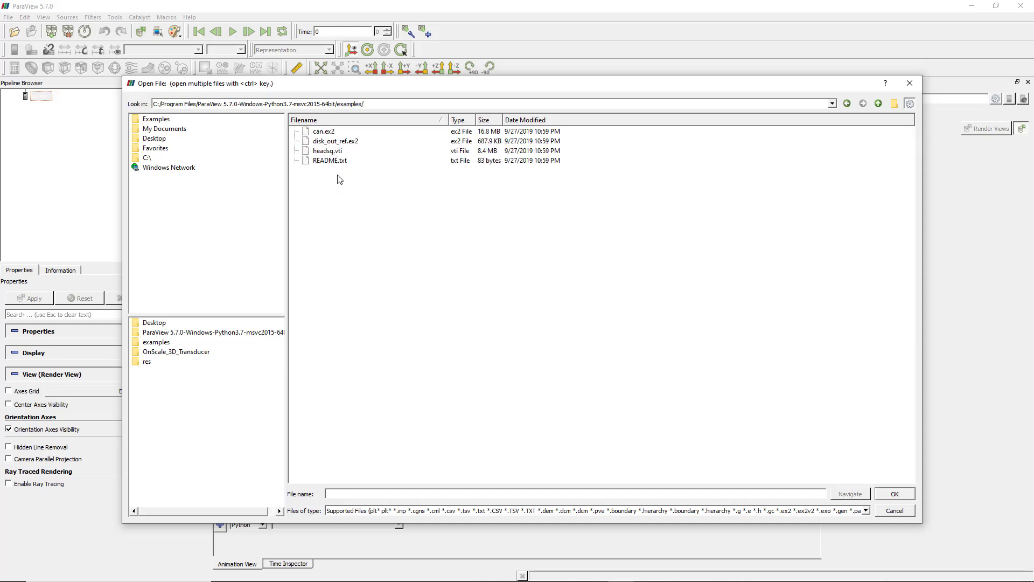
click(330, 132)
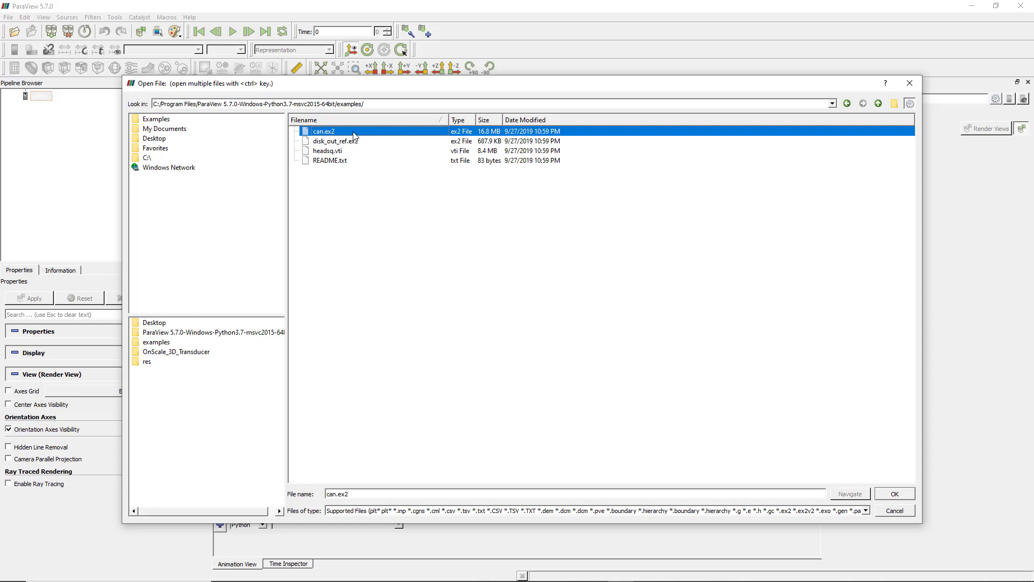
click(897, 496)
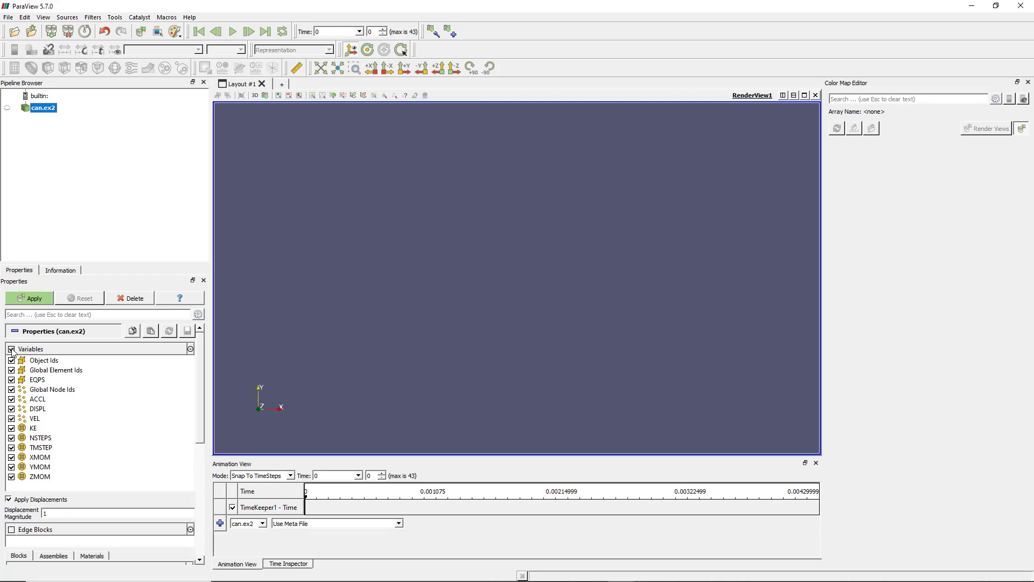
- Apply can.ex2, tilt the model, then view it along the +Y direction
click(34, 299)
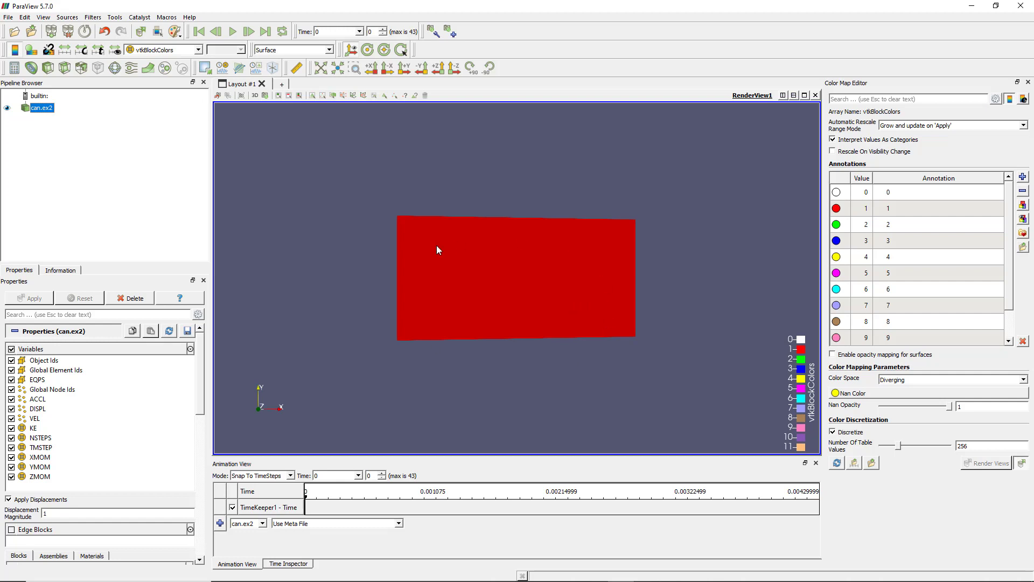
drag(518, 343, 544, 227)
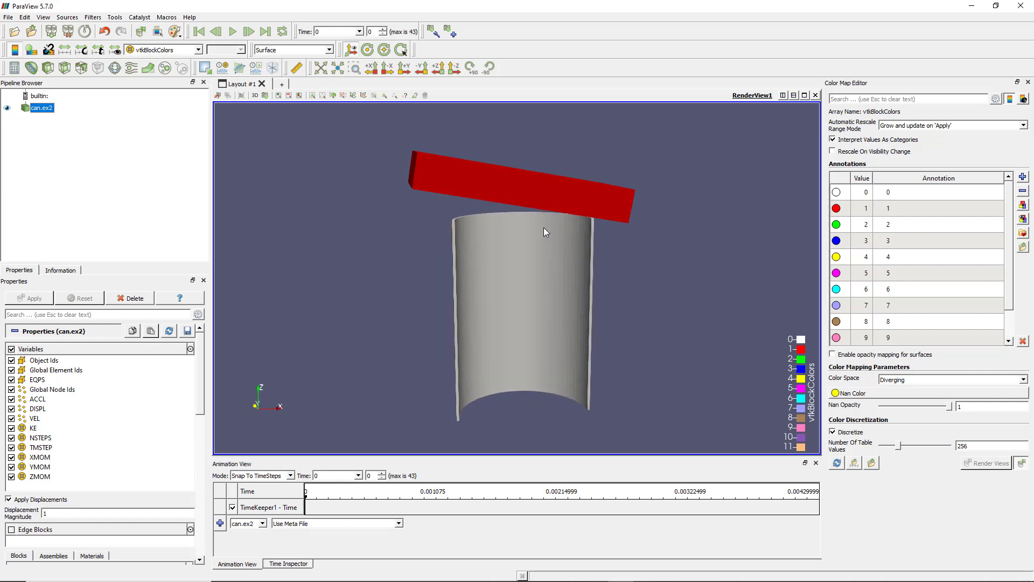
click(405, 67)
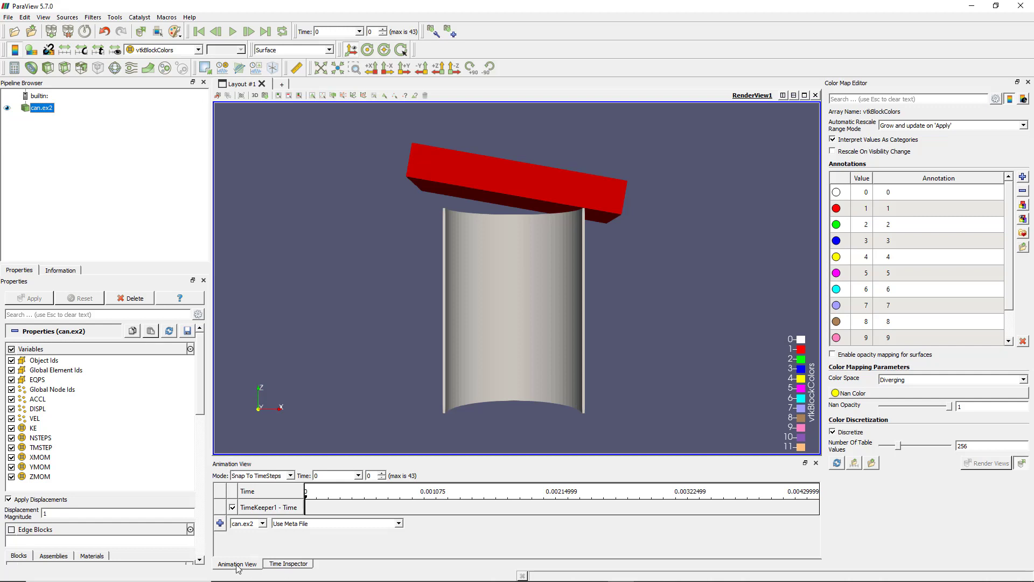
- Show the Time Inspector below the render view, leaving the View menu's panel list unchanged
click(289, 565)
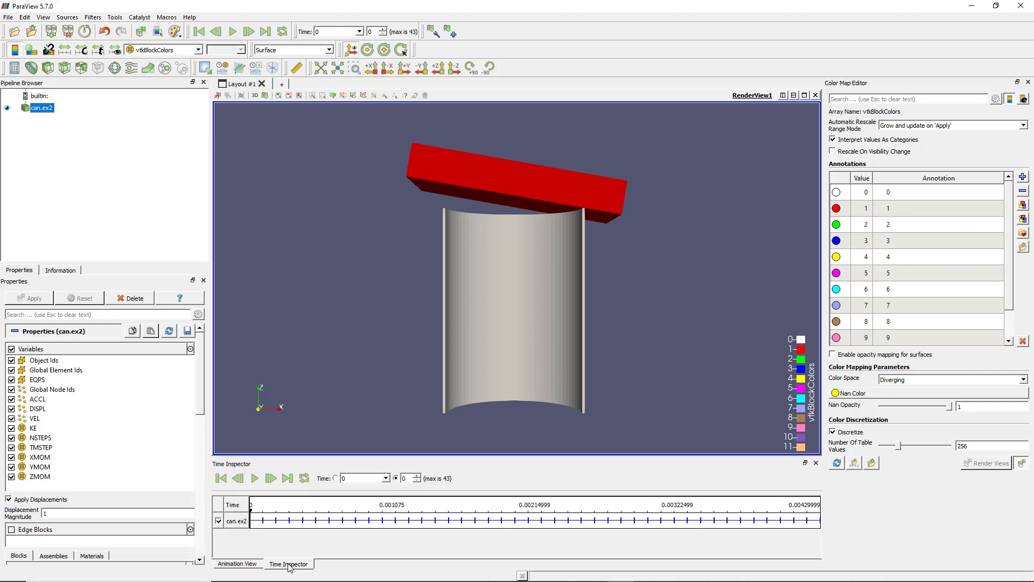
click(241, 569)
click(289, 567)
click(262, 566)
click(282, 566)
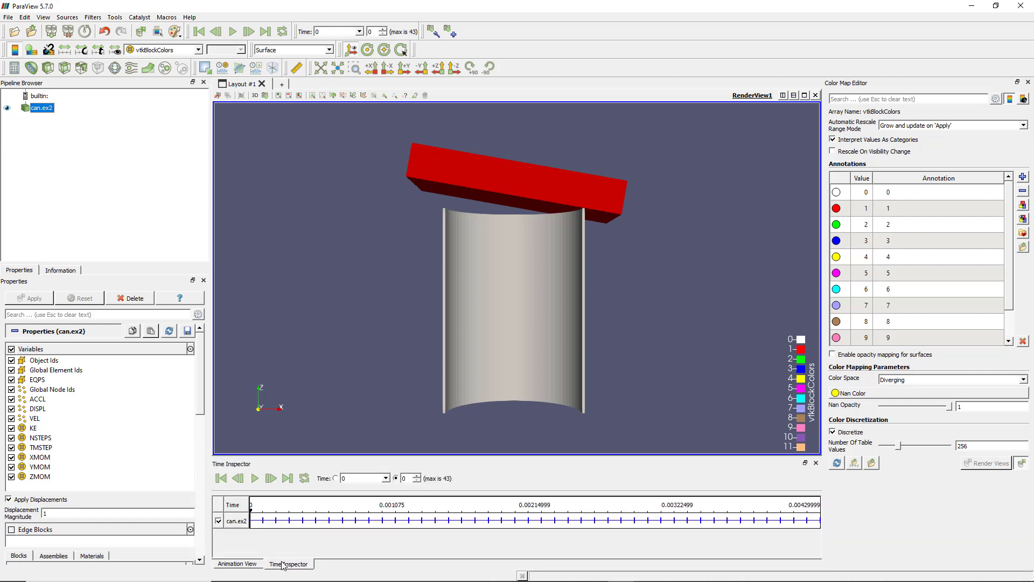
click(44, 17)
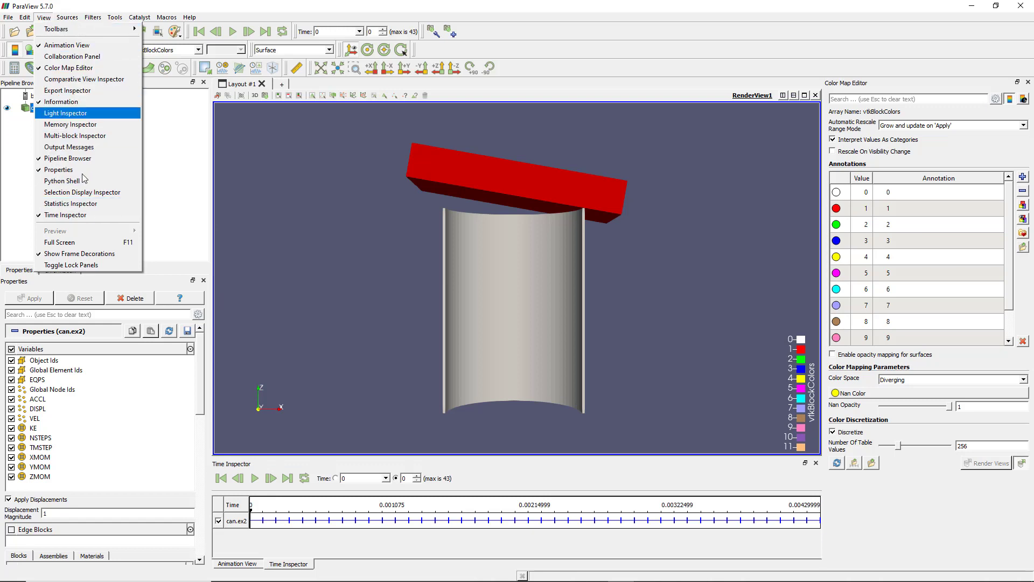
click(56, 20)
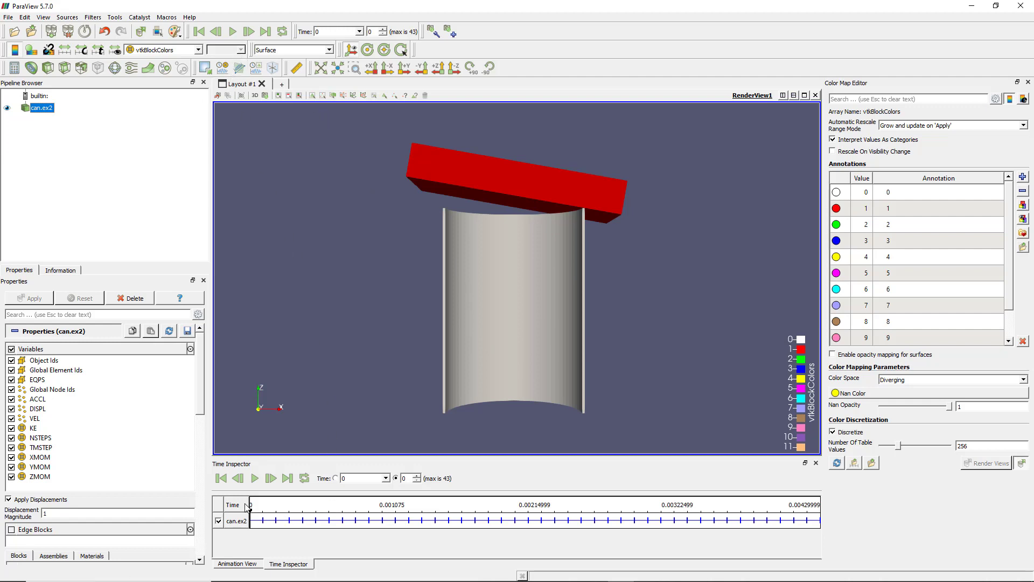
click(256, 480)
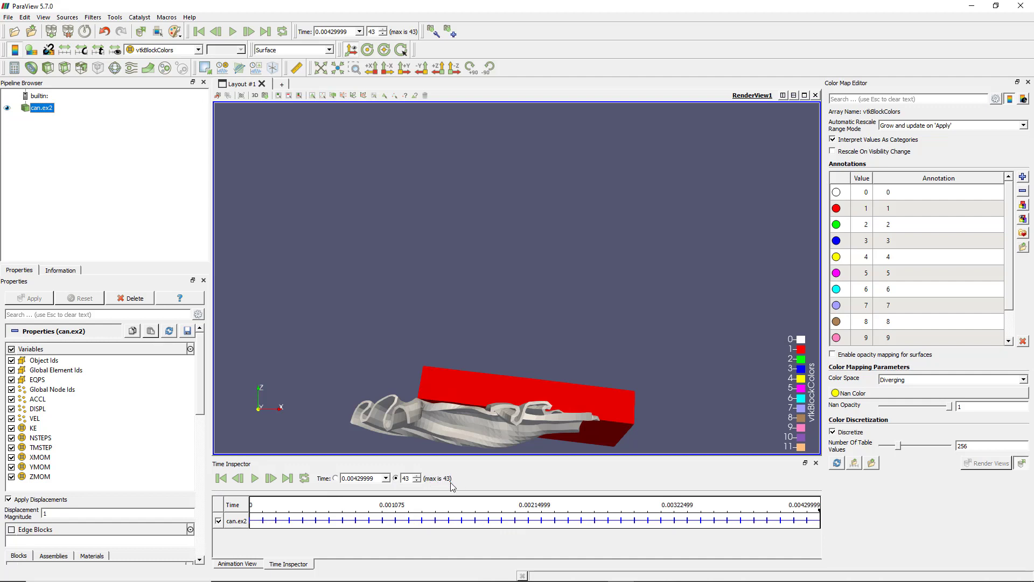
click(221, 478)
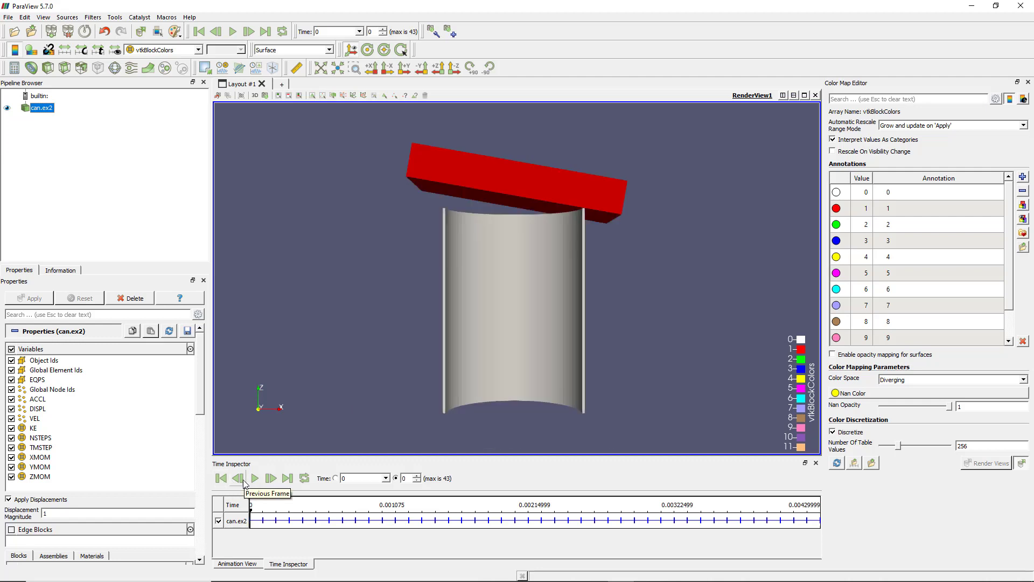
click(271, 478)
click(271, 478)
click(271, 478)
drag(276, 518, 264, 521)
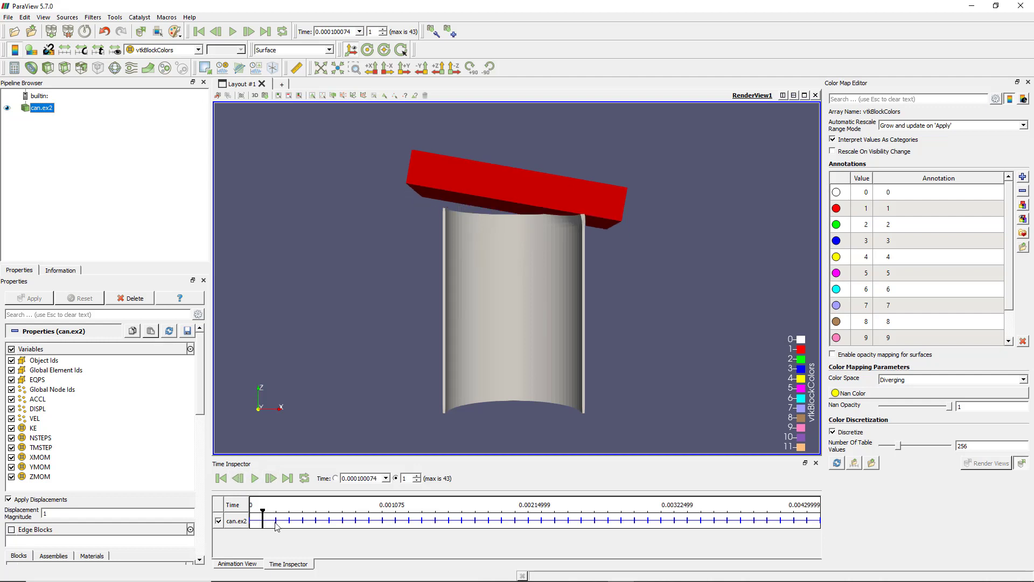
click(343, 519)
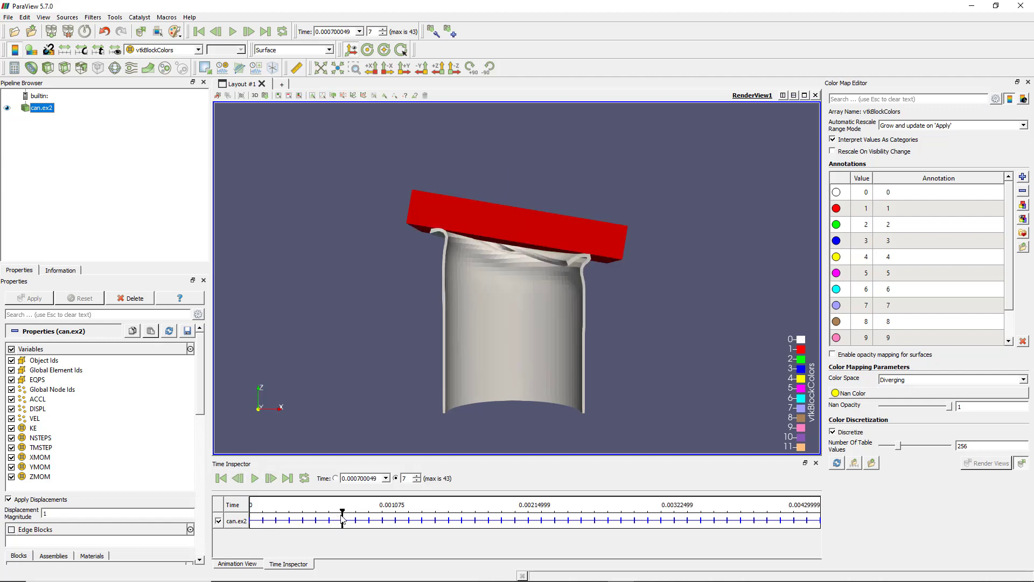
click(430, 517)
click(514, 519)
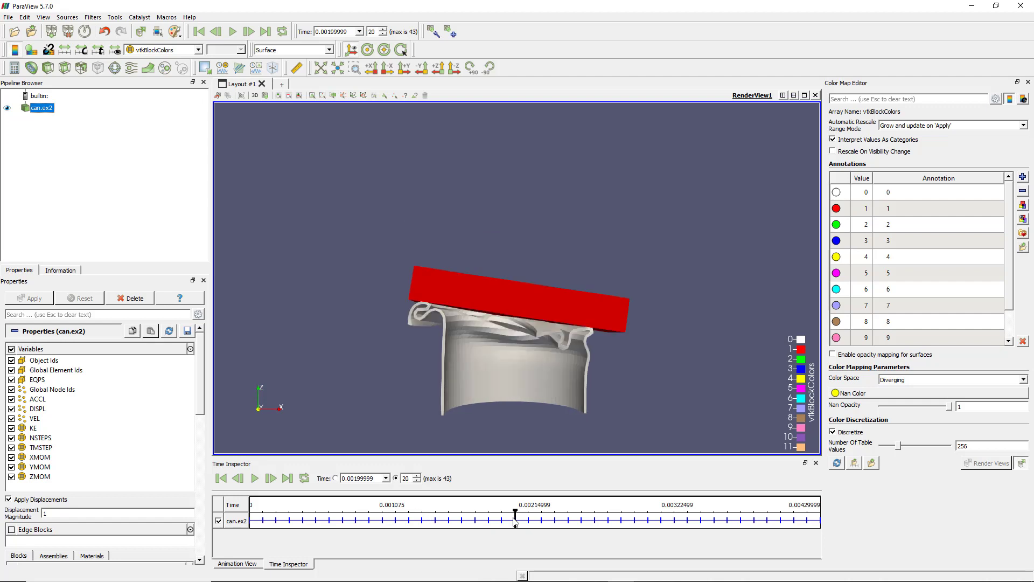
click(543, 517)
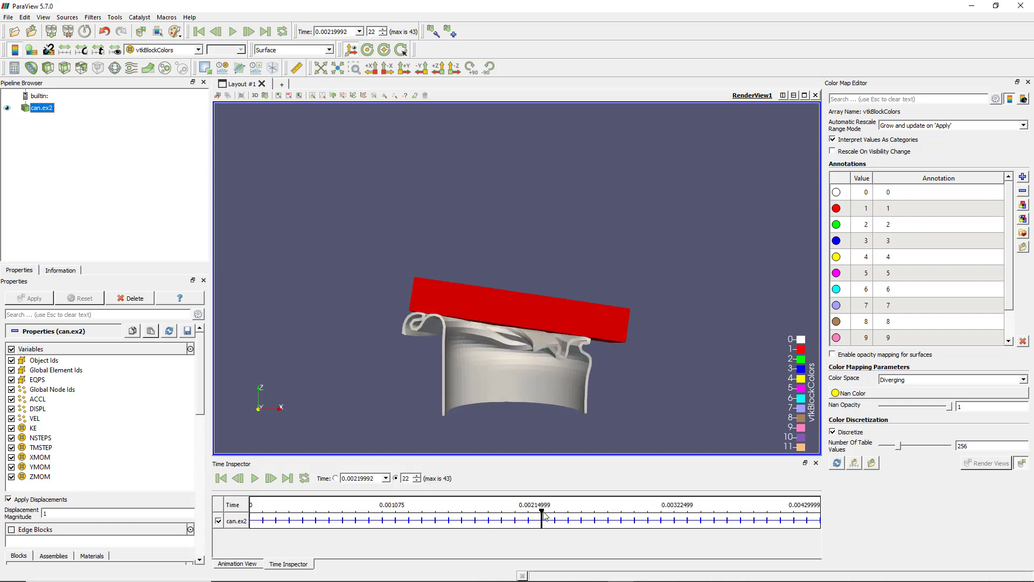
click(255, 517)
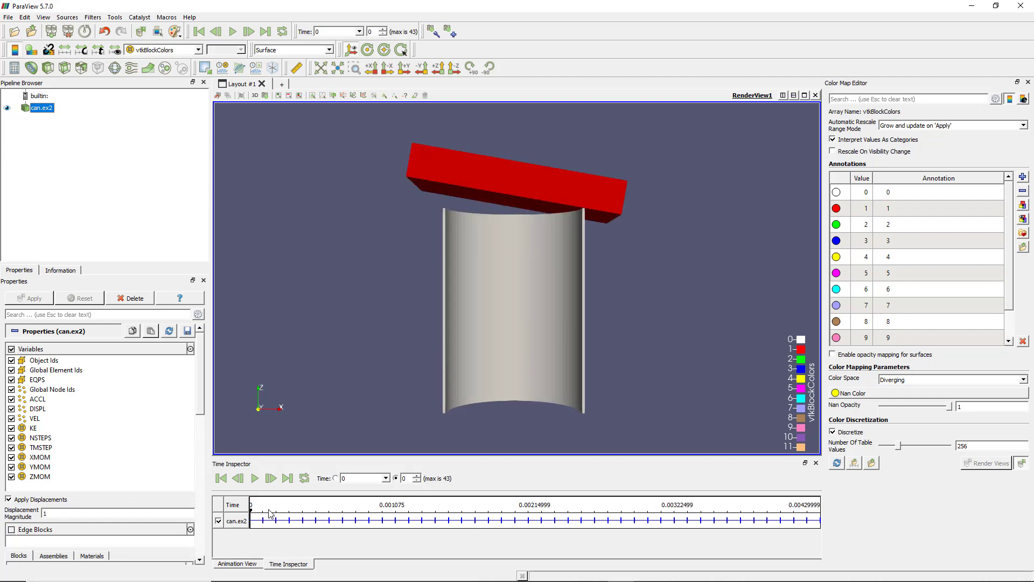
click(474, 518)
click(222, 478)
- Colour the can by EQPS, play the crush, then move time to final step 43
click(198, 50)
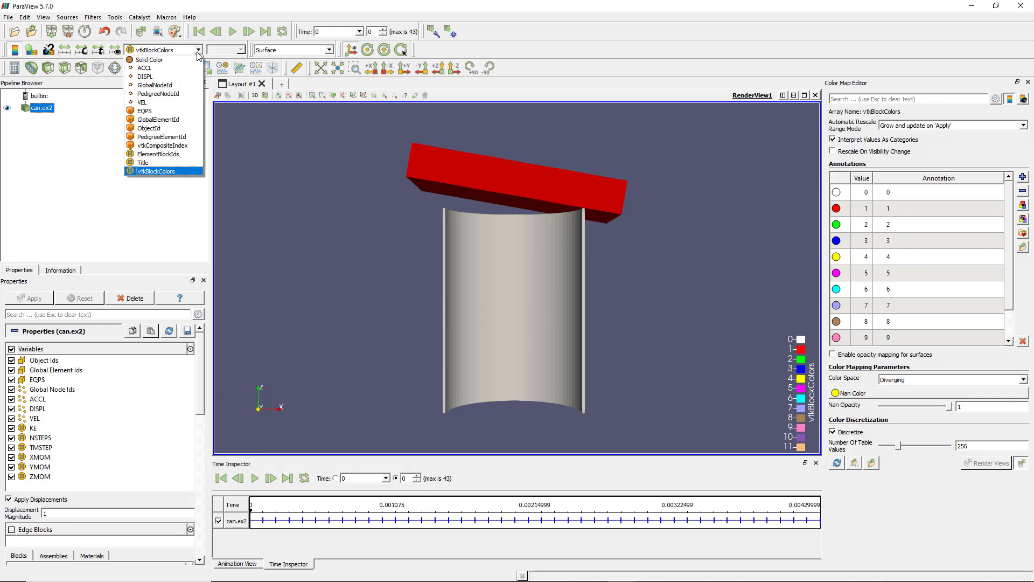
click(158, 111)
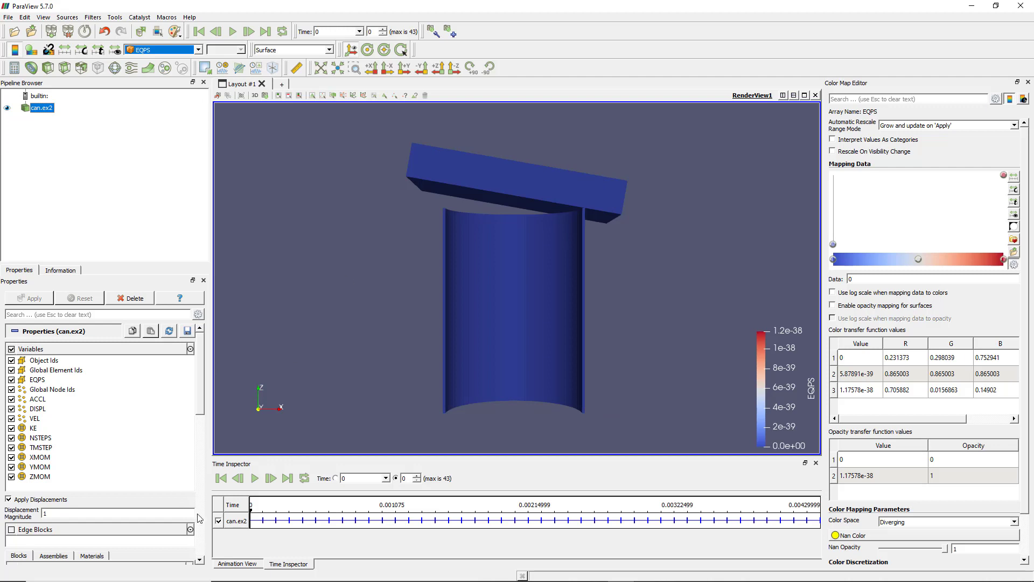
click(254, 479)
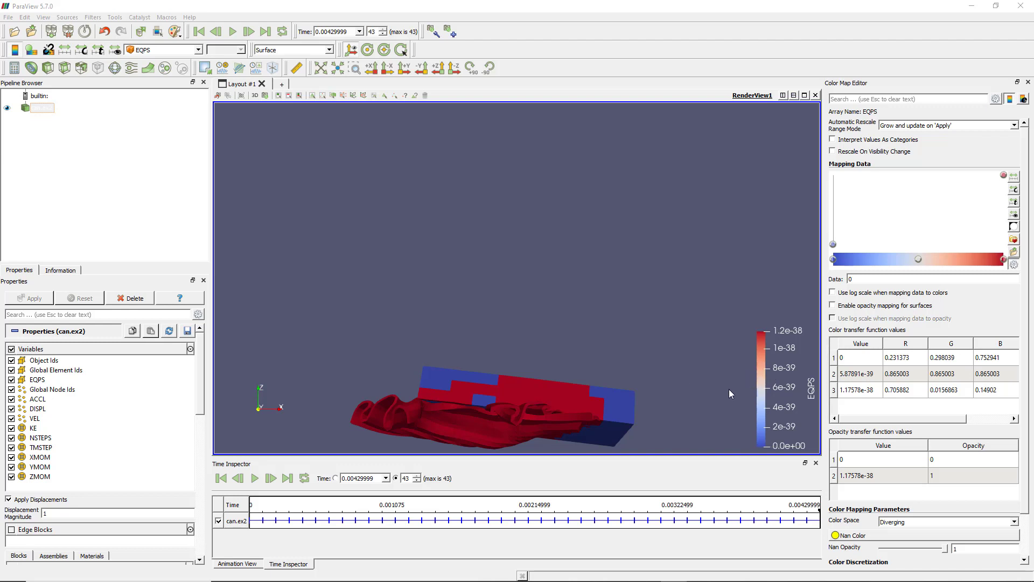
click(199, 31)
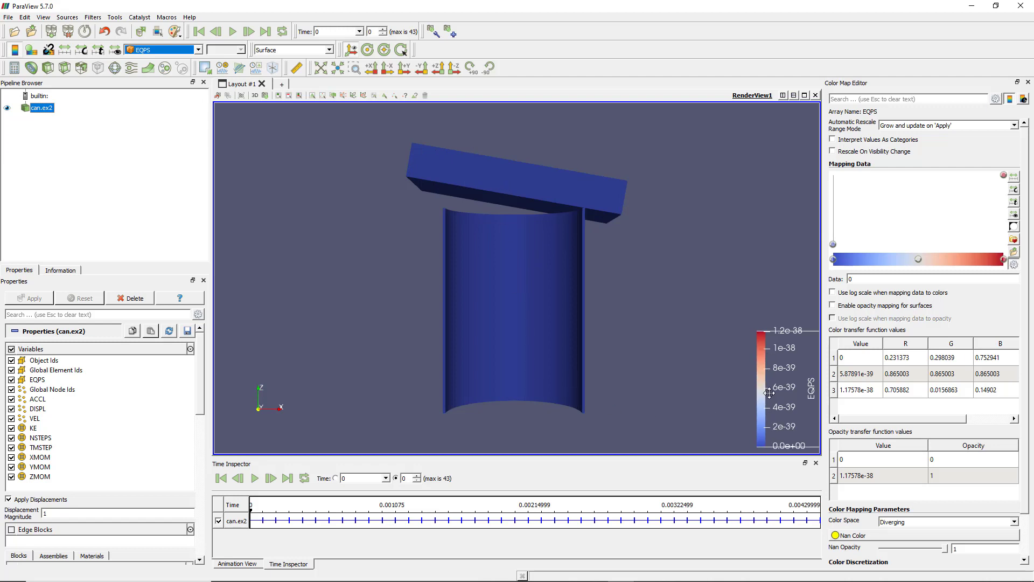
drag(252, 515, 820, 514)
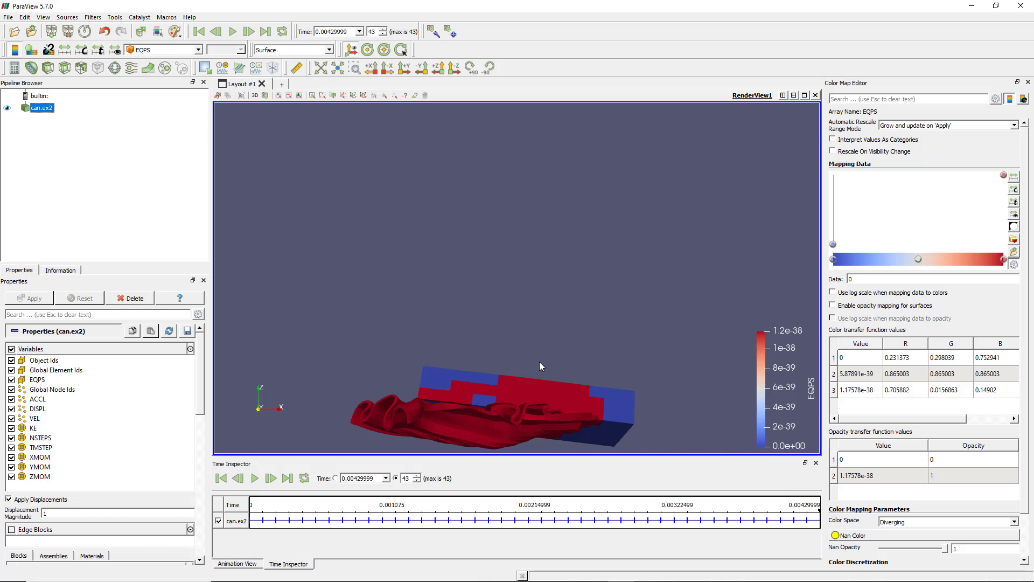
- Rescale EQPS colours to the 0–2.9 data range and replay the crush from the first frame
click(65, 50)
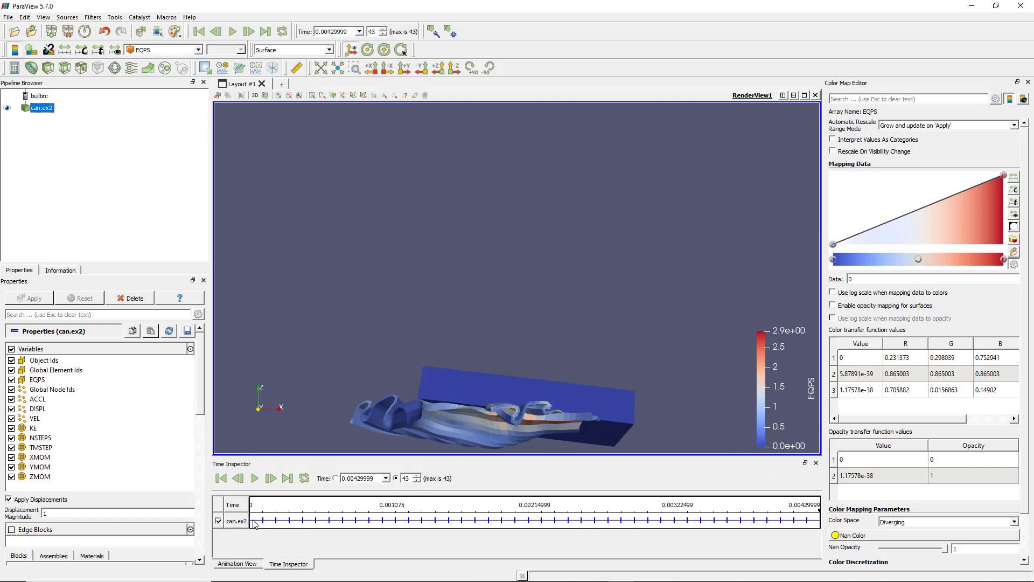
click(221, 477)
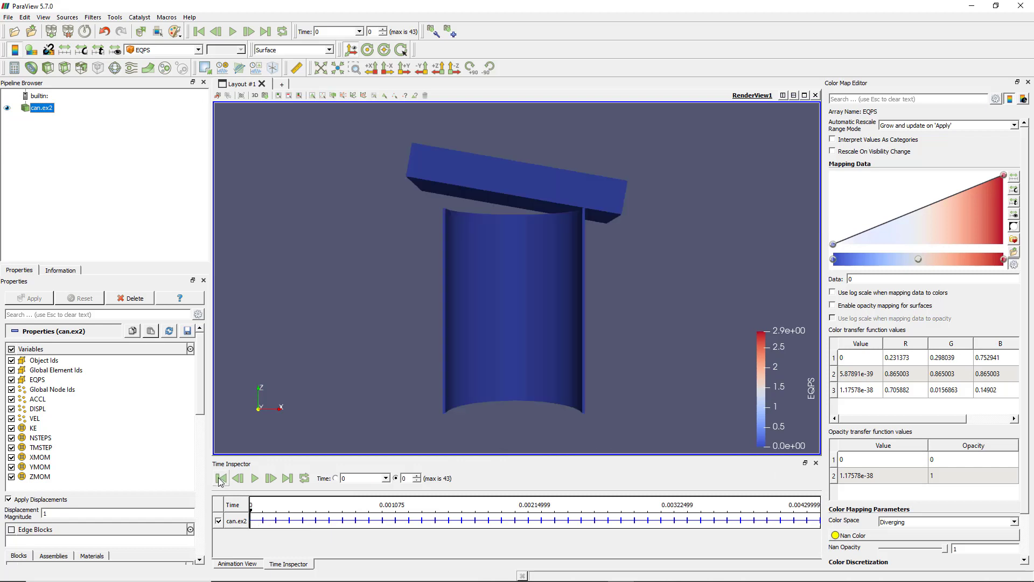
click(261, 479)
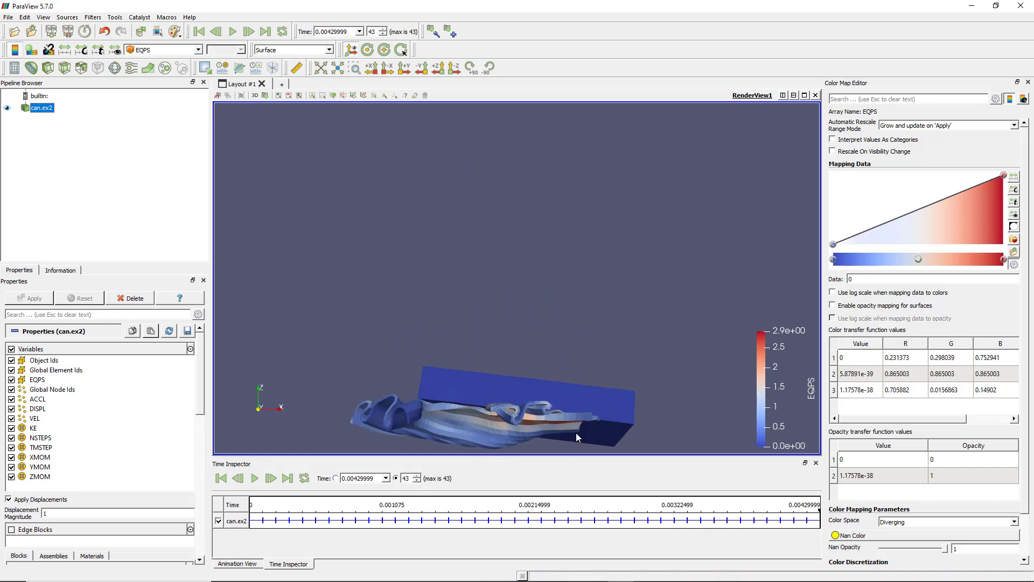
click(221, 478)
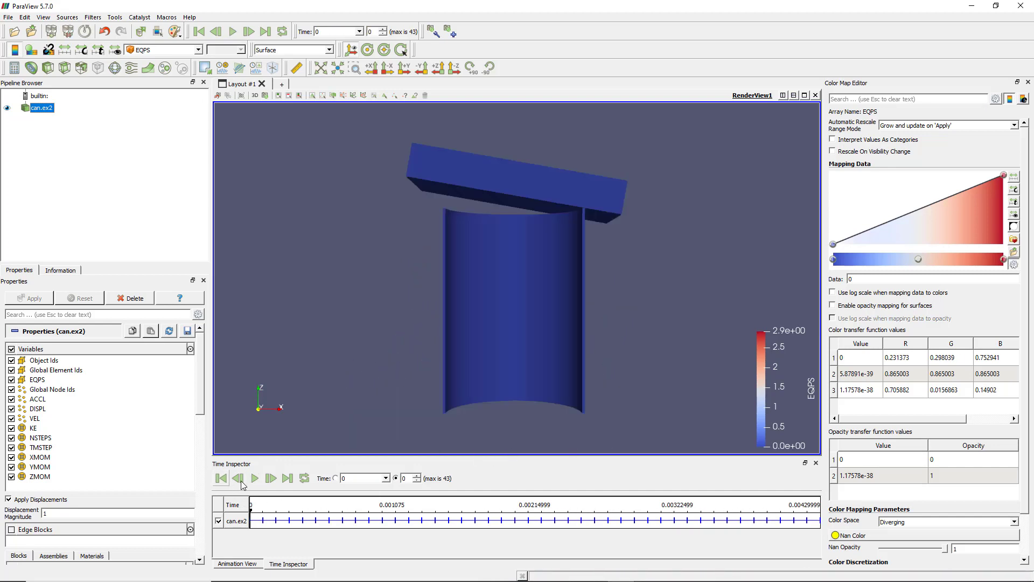
click(255, 478)
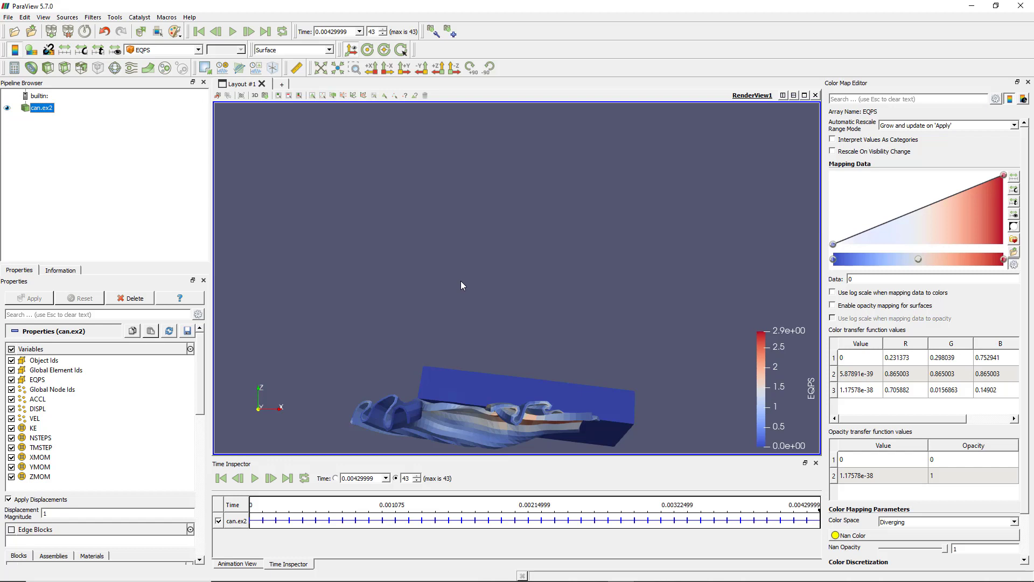
- Jump back to time step 0 with the First Frame button
click(199, 31)
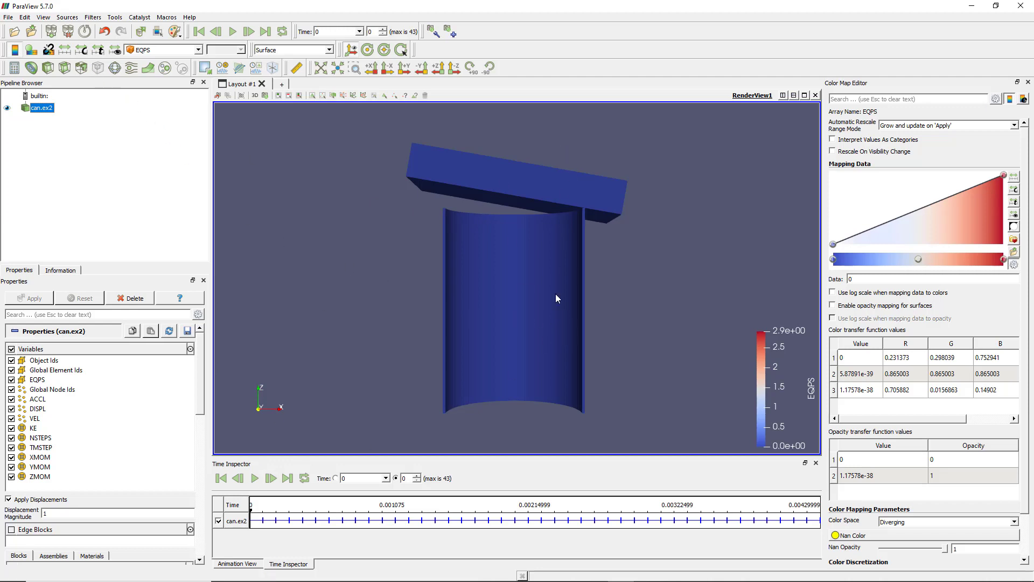
- Check the EQPS custom range of 0 to 2.89394 and close the dialog unchanged
click(85, 52)
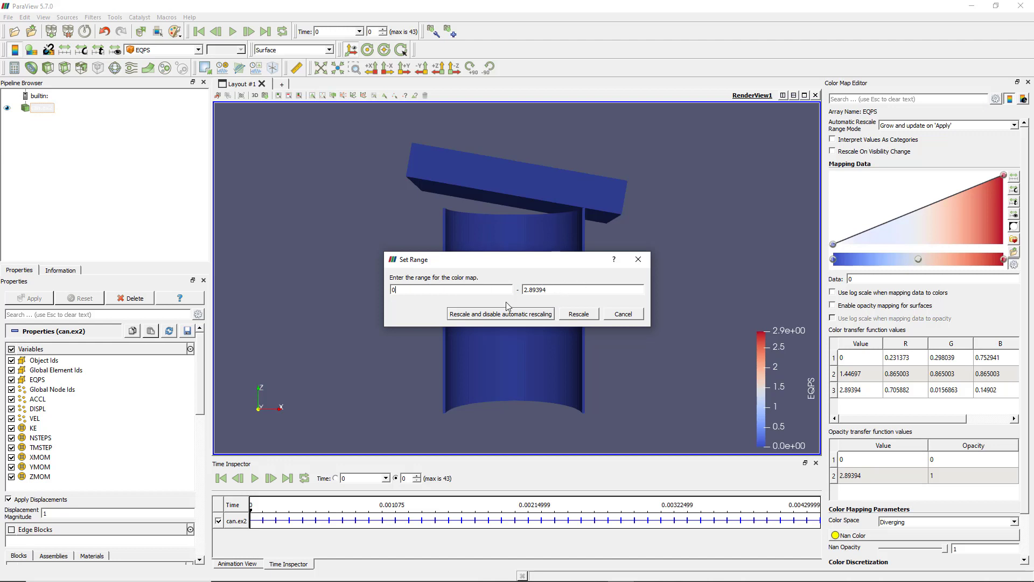
click(638, 259)
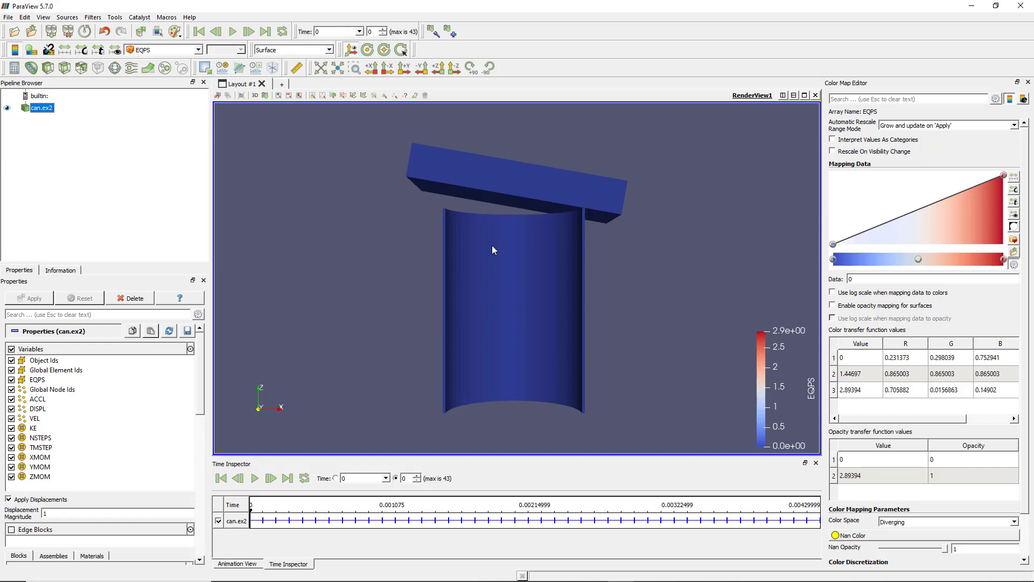
- In the Animation View, set Mode to Sequence after trying Real Time and Snap To TimeSteps
click(250, 563)
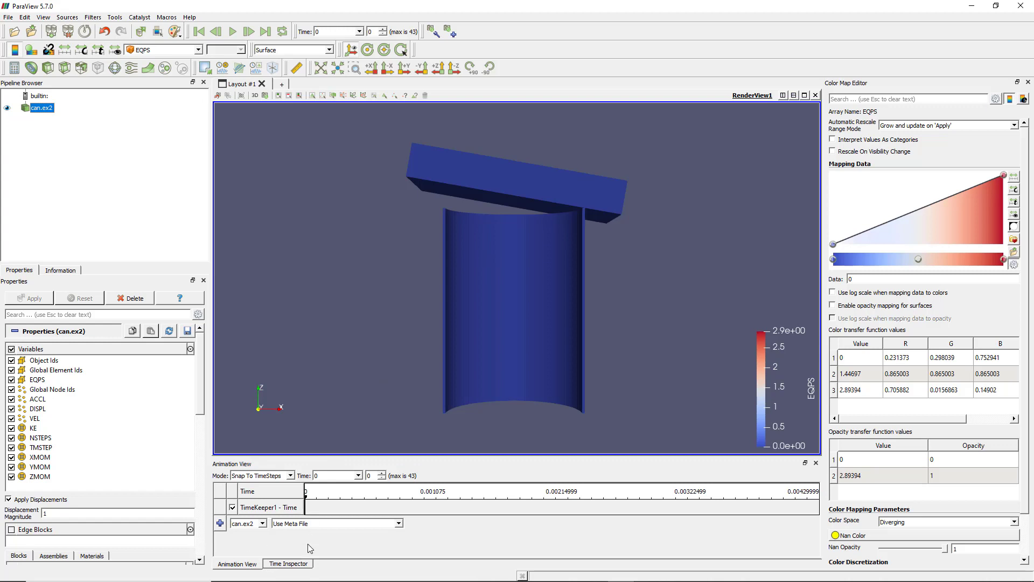
click(301, 564)
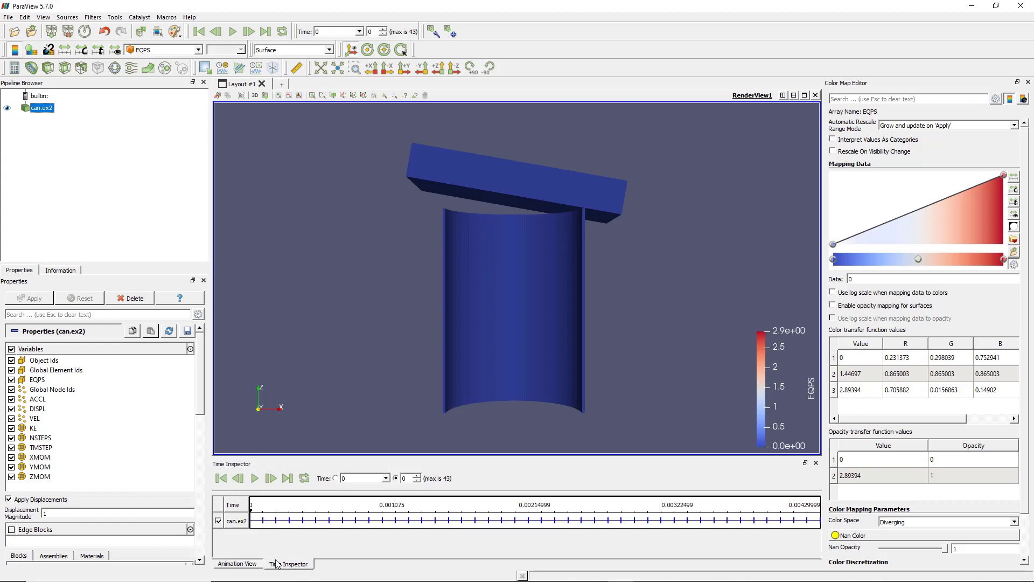
click(236, 567)
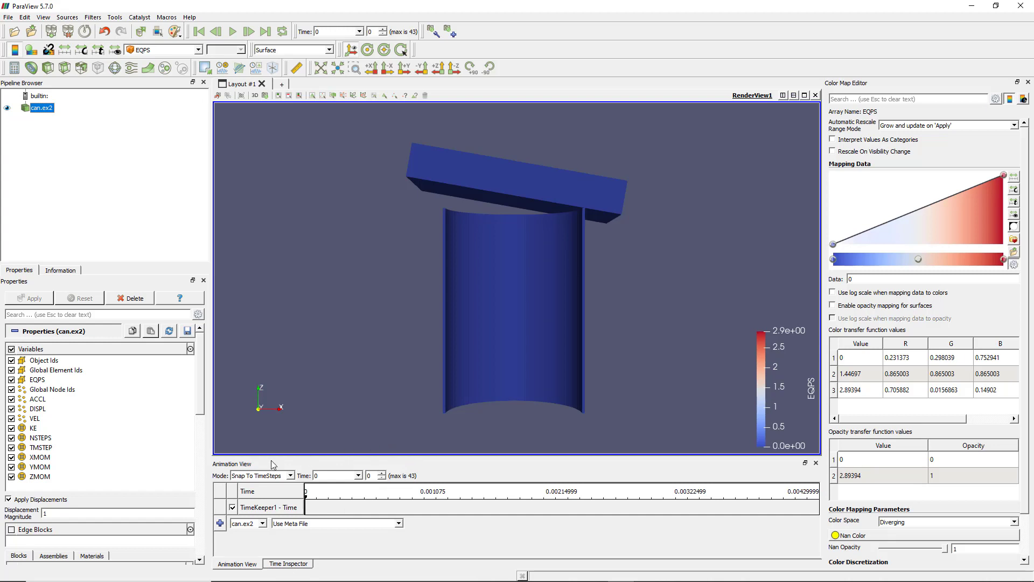
click(275, 476)
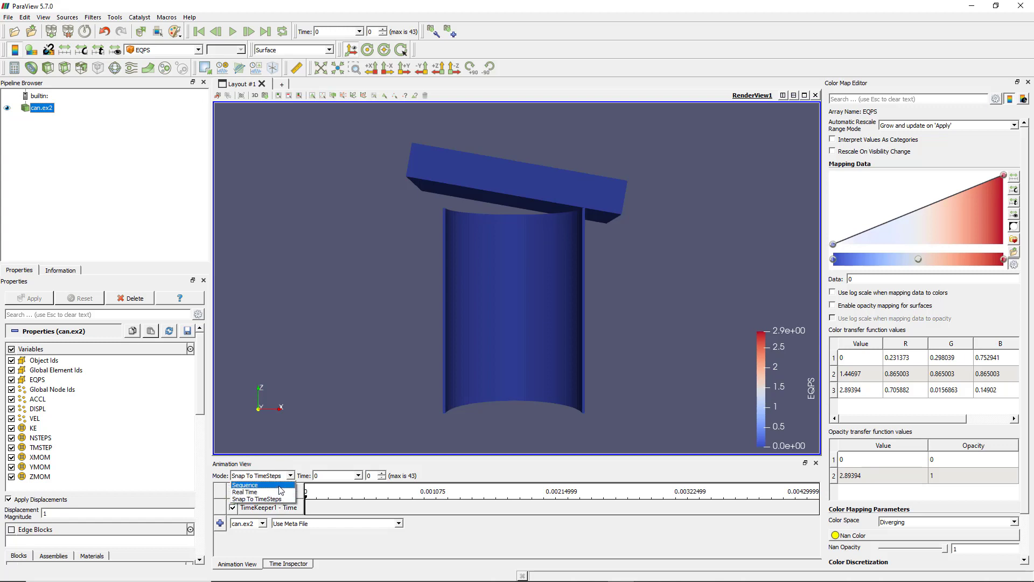
click(279, 486)
click(279, 476)
click(279, 495)
click(279, 476)
click(281, 500)
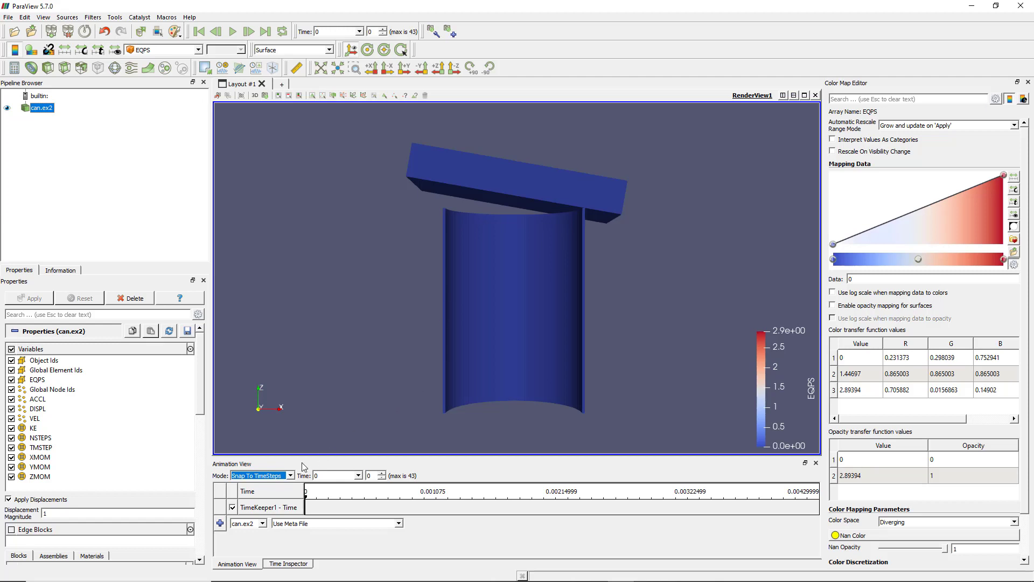
click(294, 475)
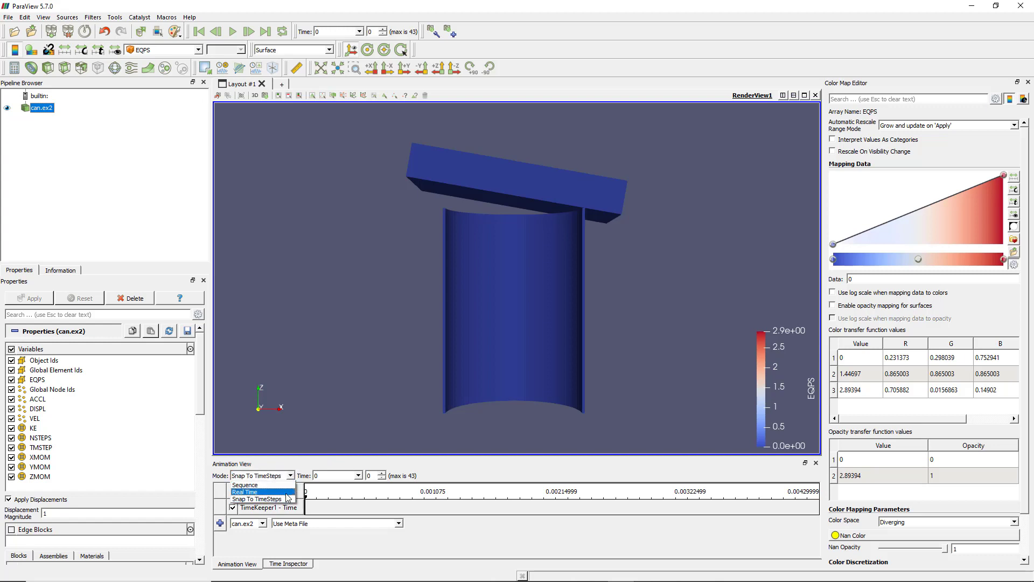
click(282, 485)
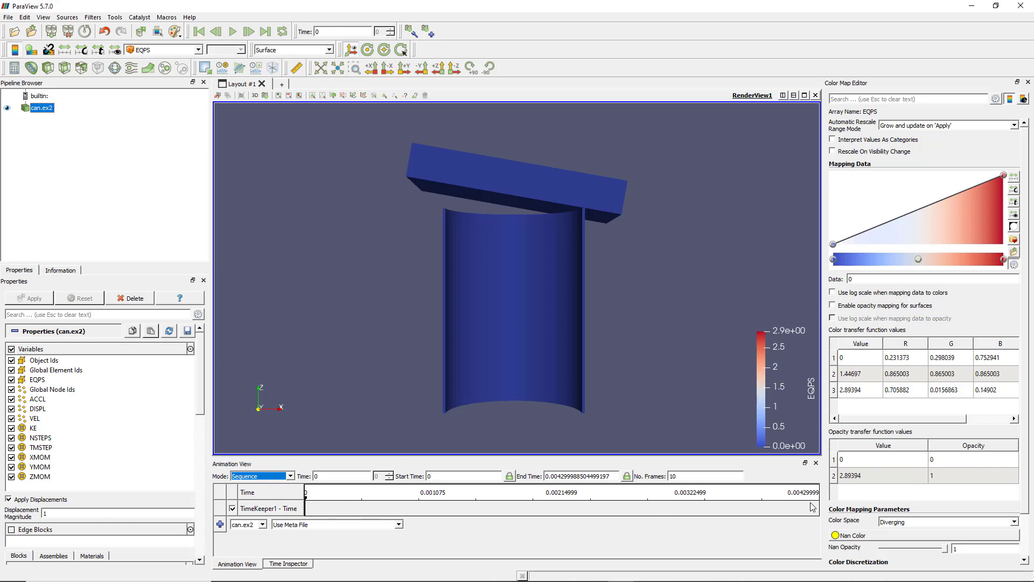
- Change No. Frames from 10 to 20 and play the Sequence animation to time 0.0043
click(695, 477)
double_click(695, 476)
click(234, 32)
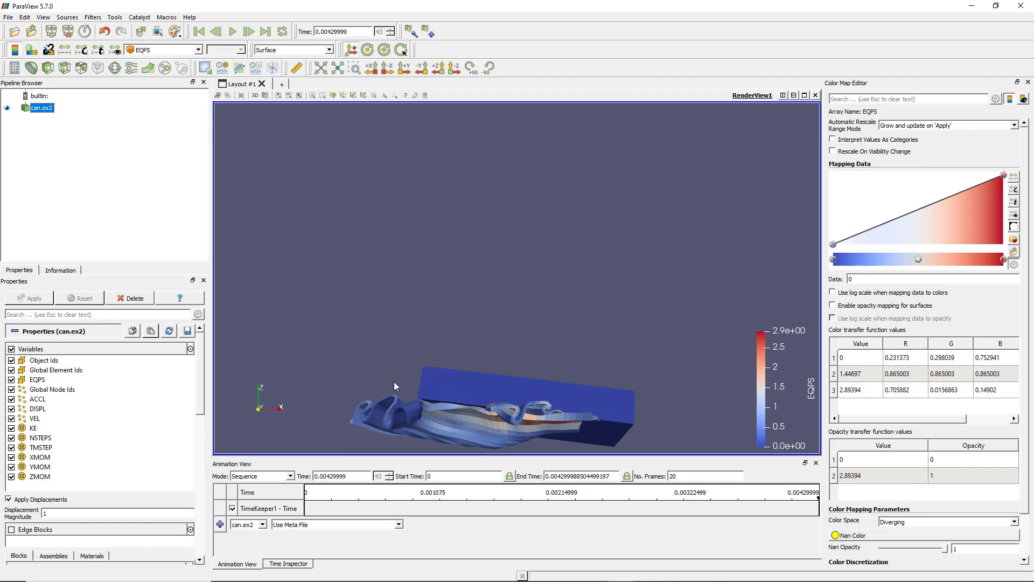
- Switch the animation mode to Real Time
click(289, 476)
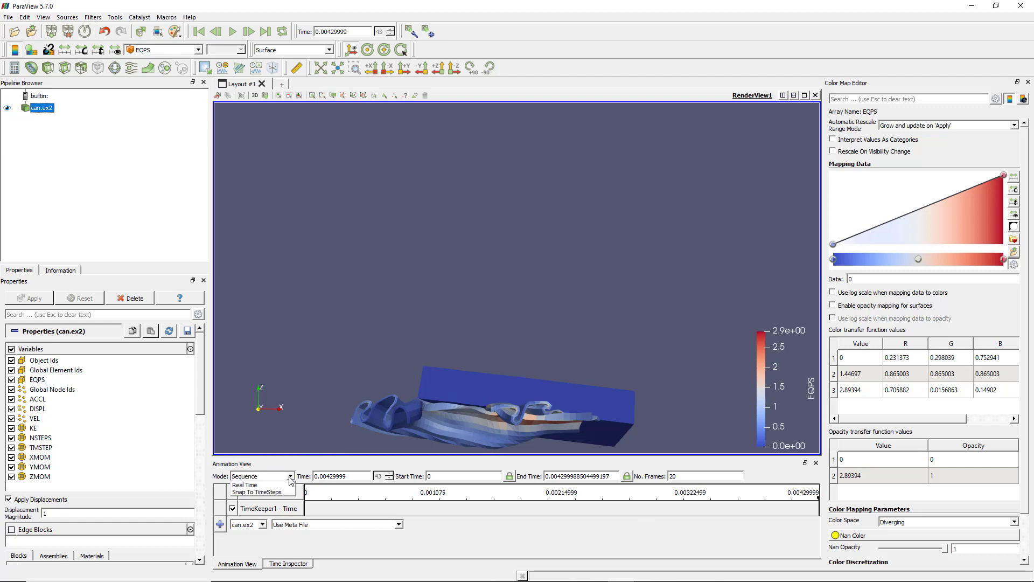
click(280, 494)
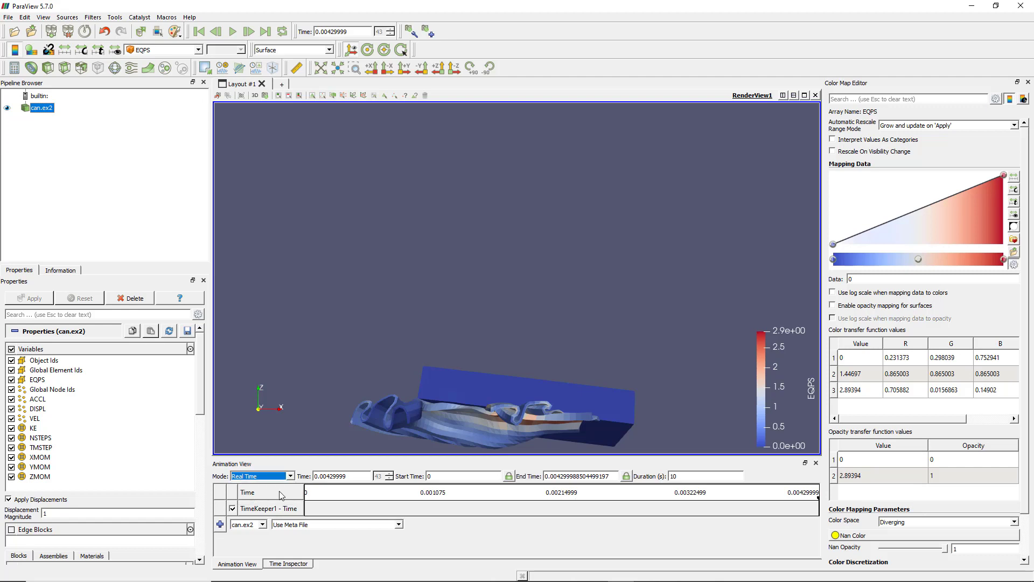
click(695, 476)
- Play the crush from the first time step, pausing at the final time 0.0042175 (frame 43)
click(198, 32)
click(232, 31)
drag(692, 479, 668, 477)
click(232, 31)
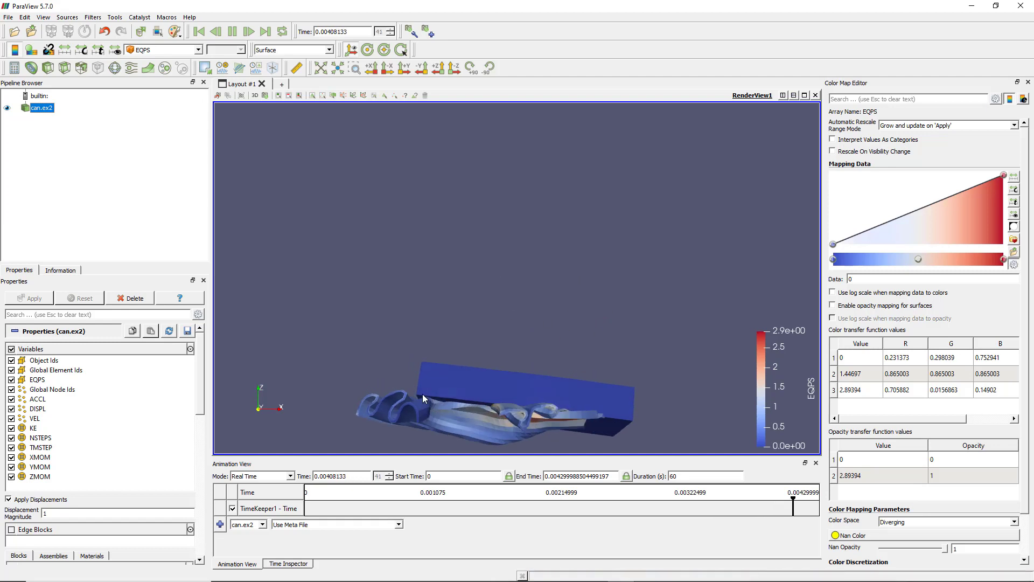
click(231, 34)
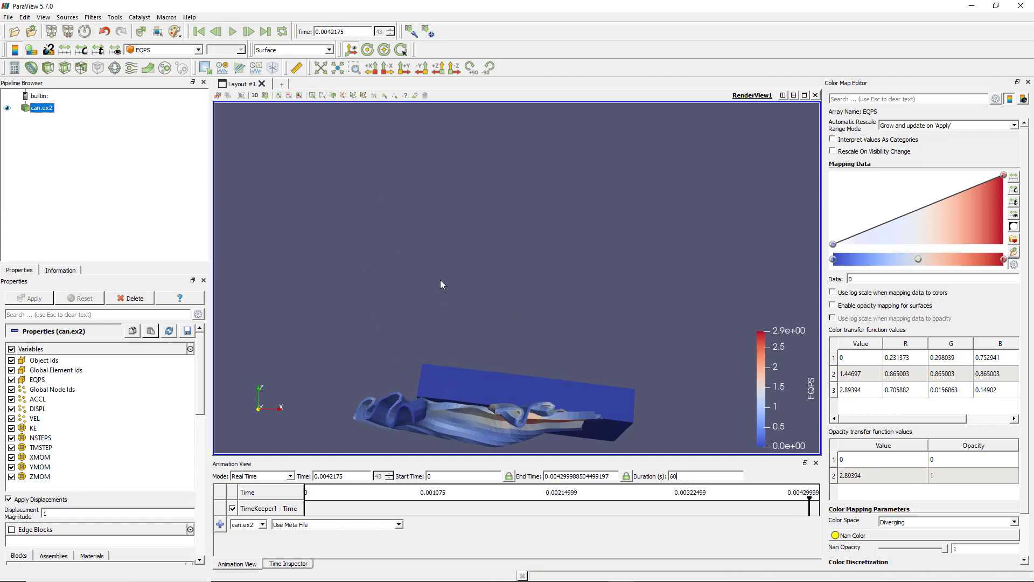
- Add a Temporal Interpolator filter to can.ex2 and apply it
click(90, 17)
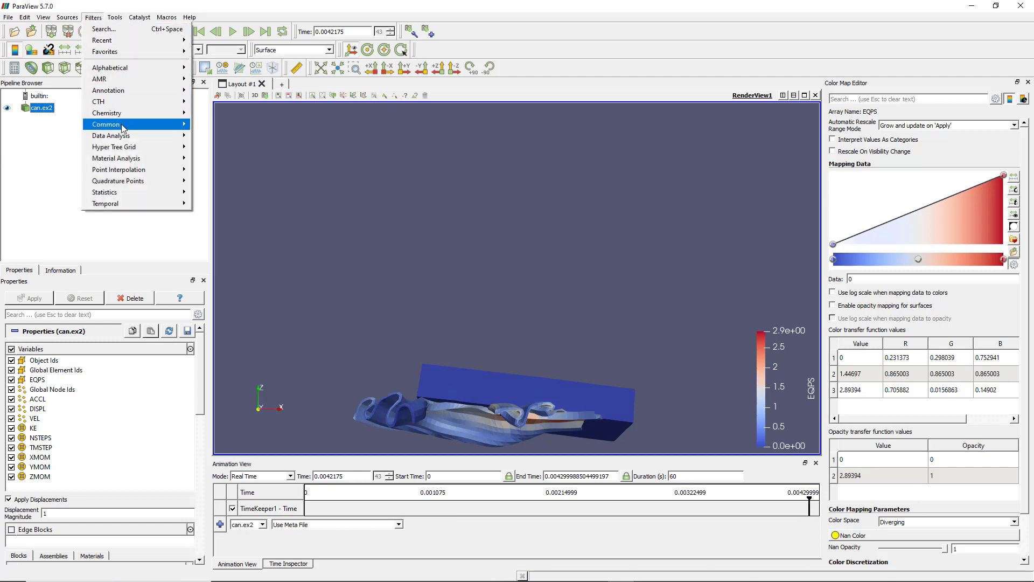
mouse_move(143, 207)
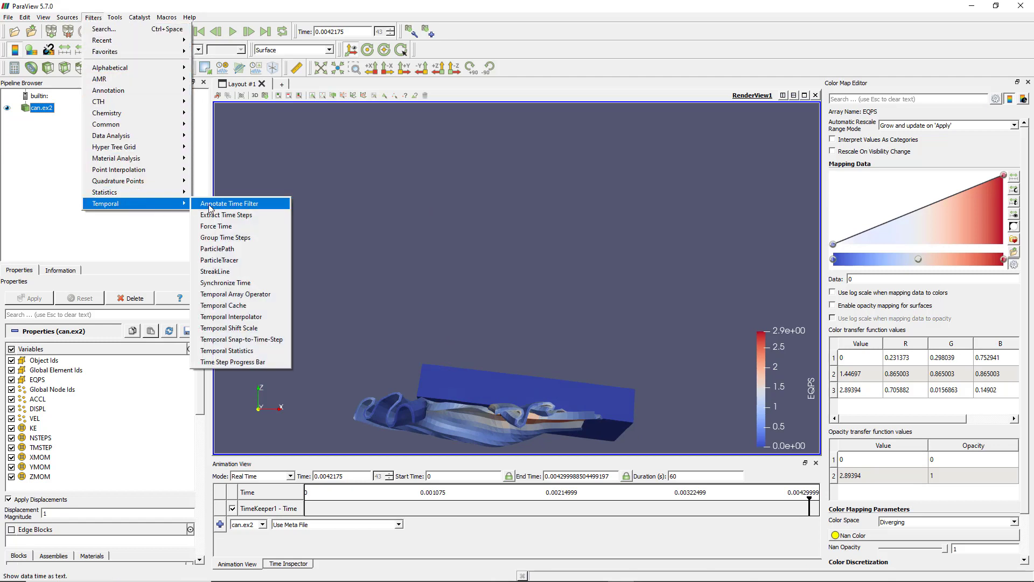
click(240, 316)
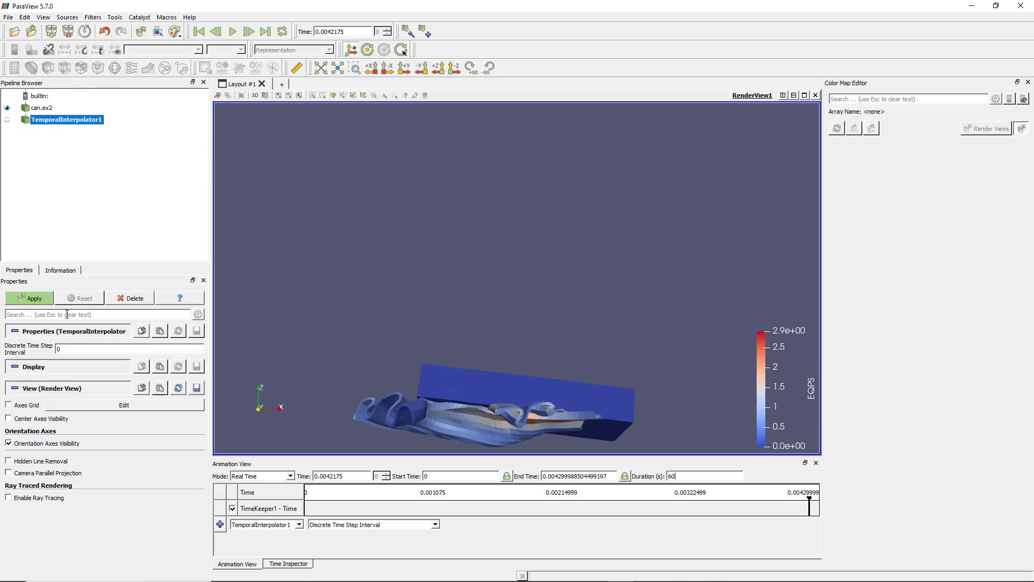
click(40, 304)
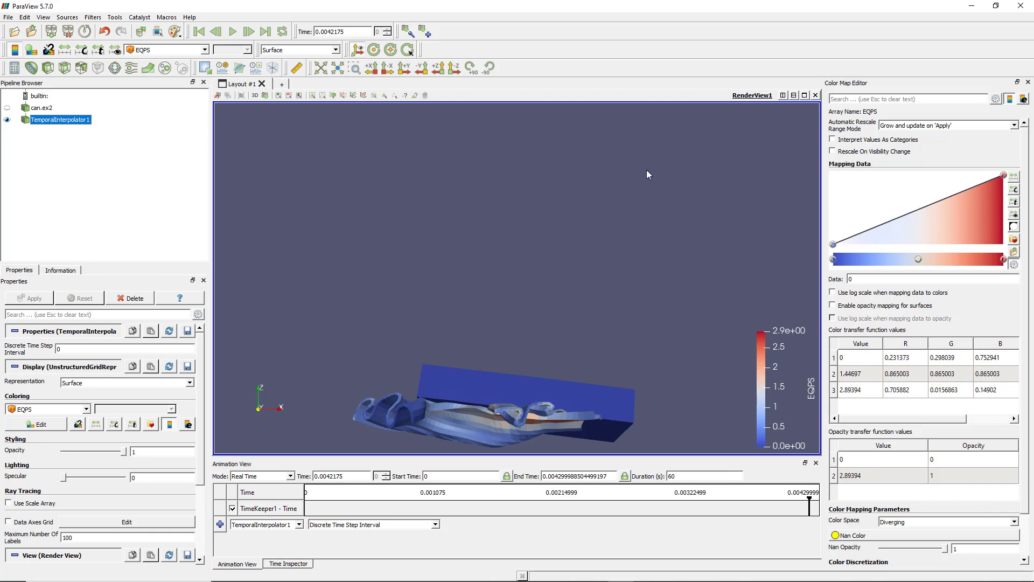
- Split the layout with a new Render View showing TemporalInterpolator1, coloured by EQPS
click(783, 96)
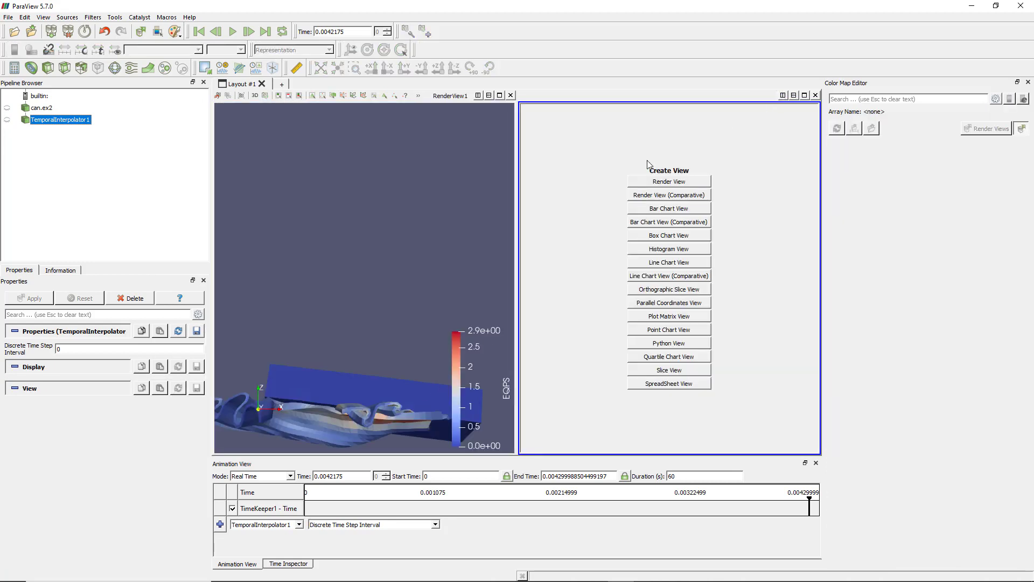
click(662, 181)
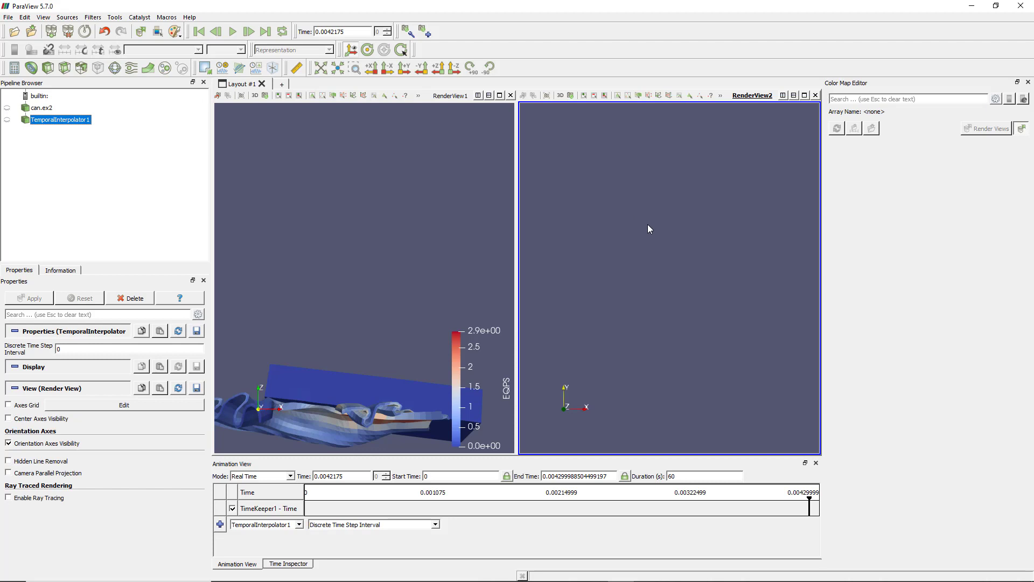
click(7, 120)
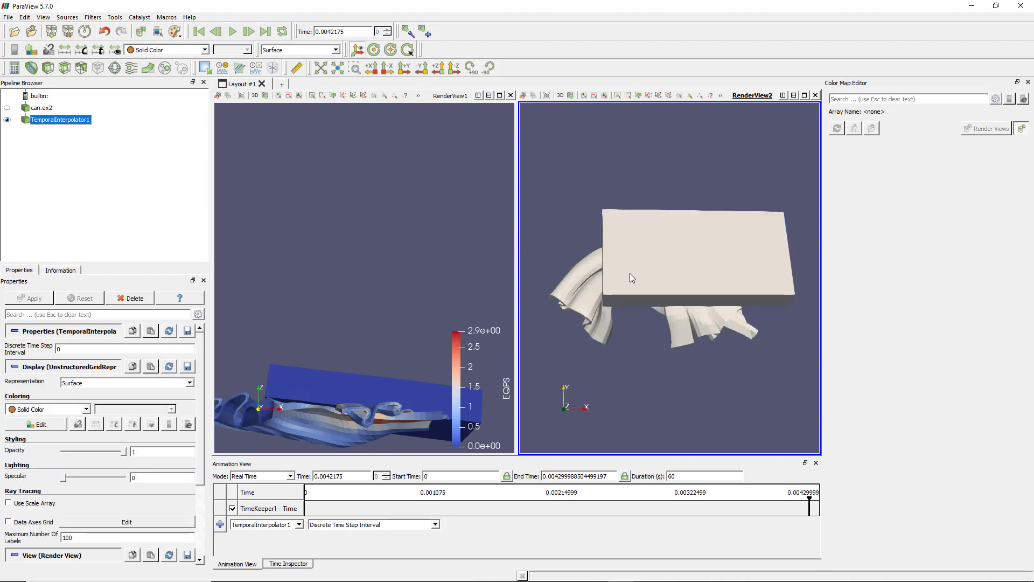
click(182, 50)
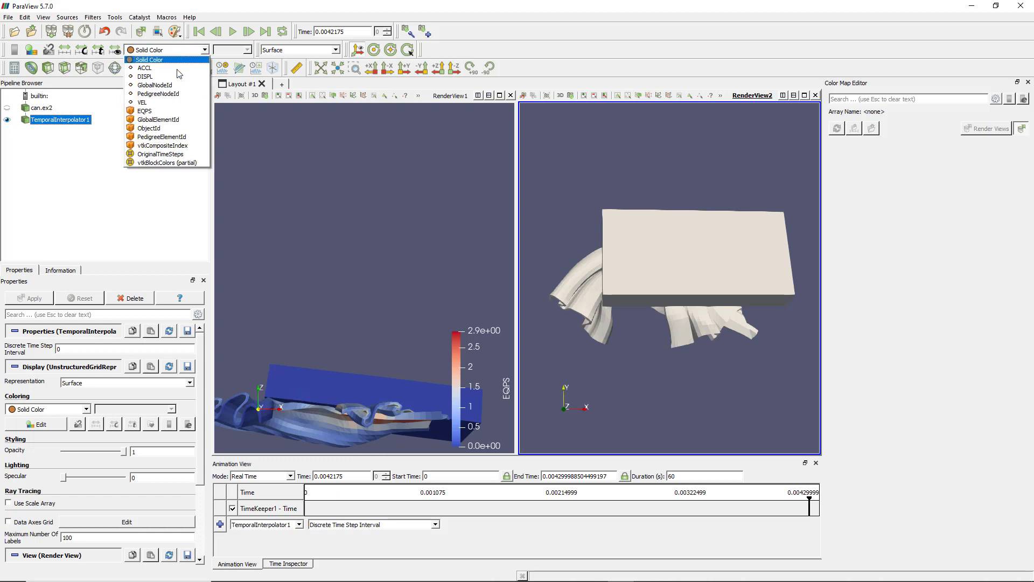
click(178, 111)
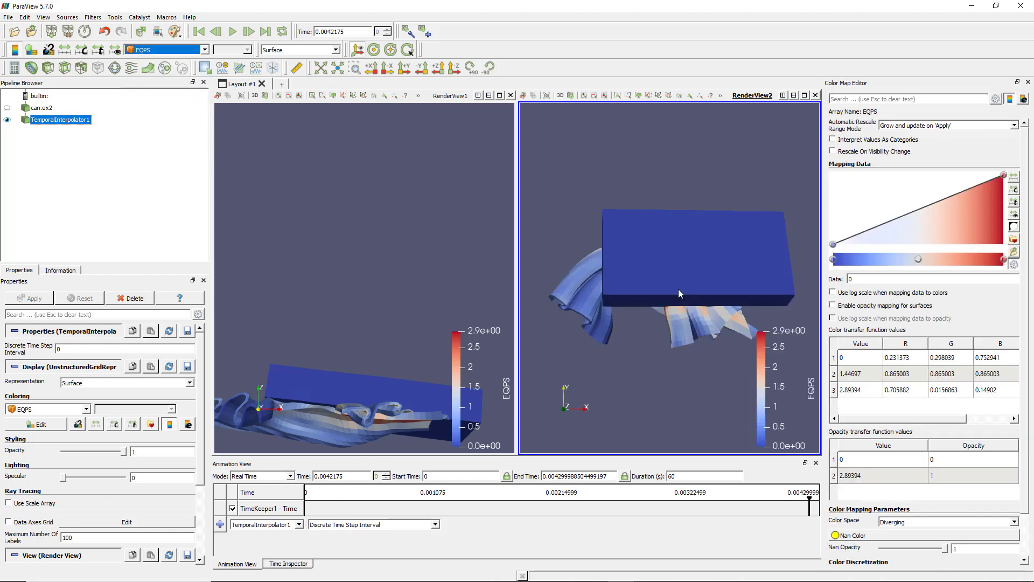
- Link RenderView1's camera to RenderView2 and orbit both views together
right_click(412, 235)
click(438, 254)
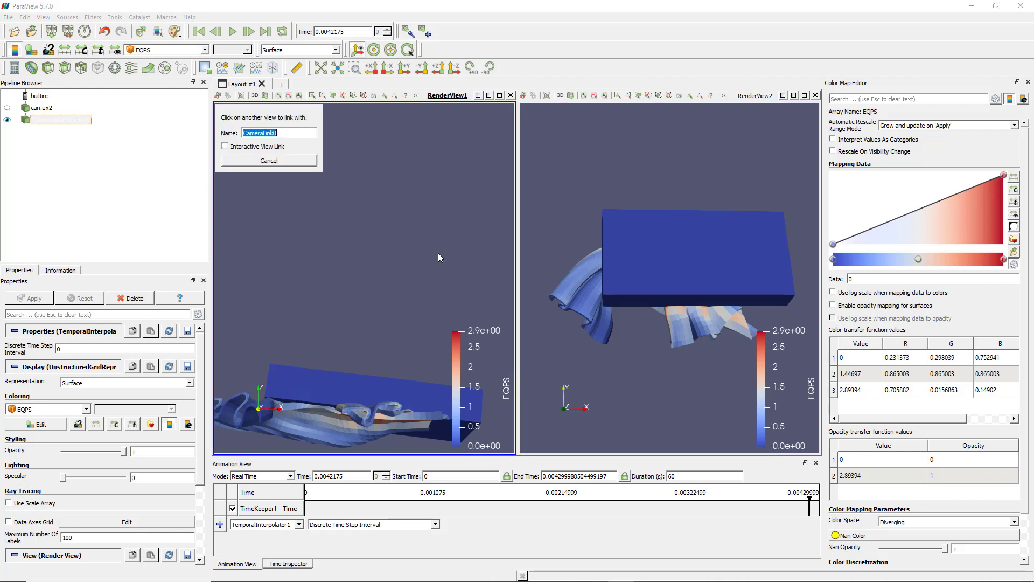
click(692, 140)
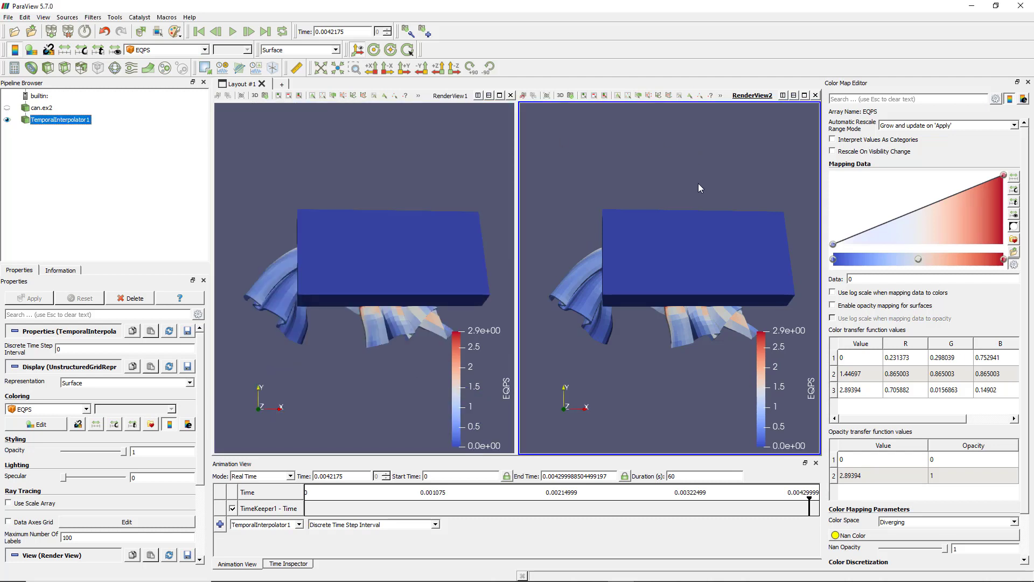
drag(696, 261, 745, 207)
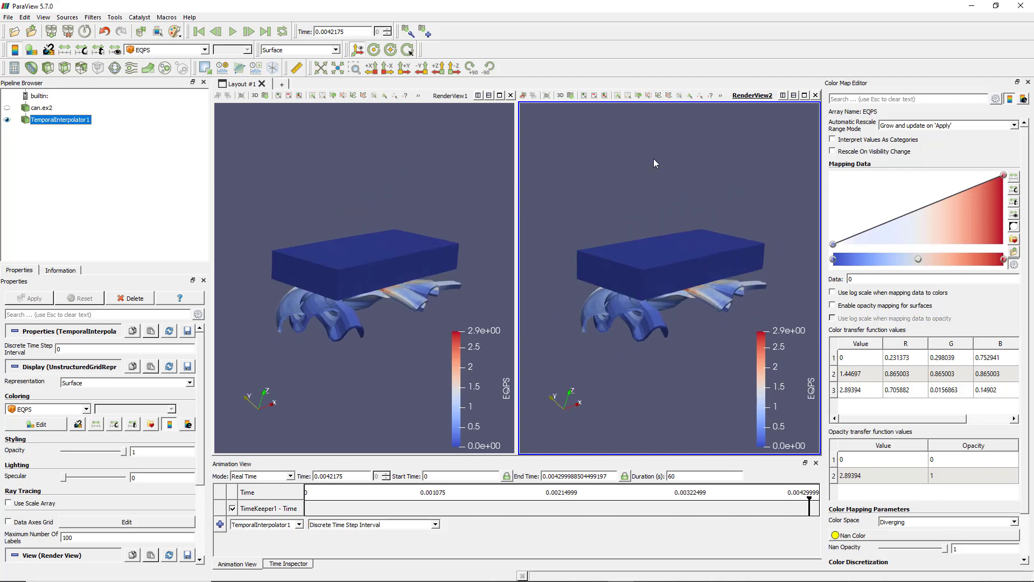
- Go to the first time step, view the can from -Y, and select can.ex2 in the left view
click(199, 32)
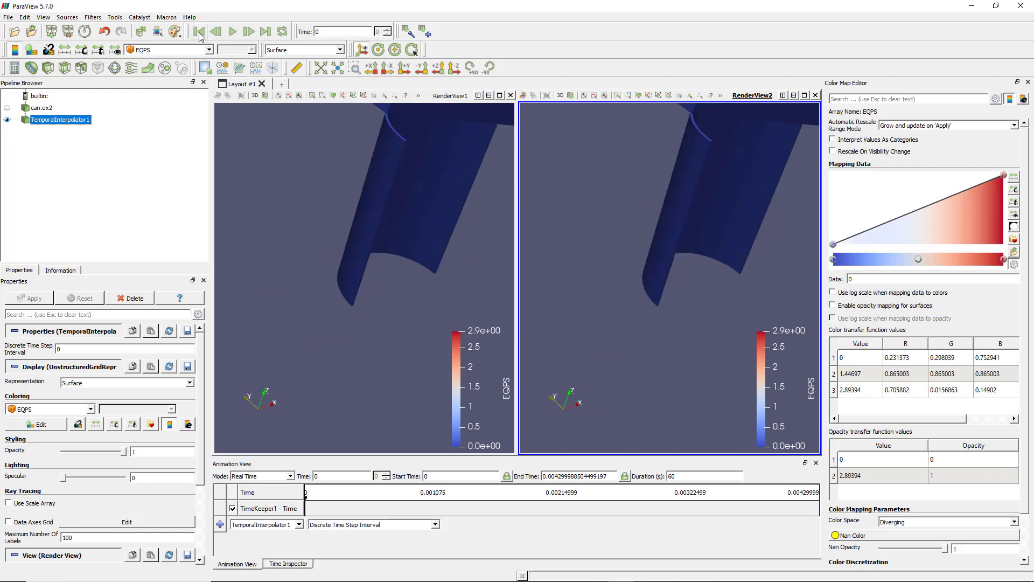
click(404, 67)
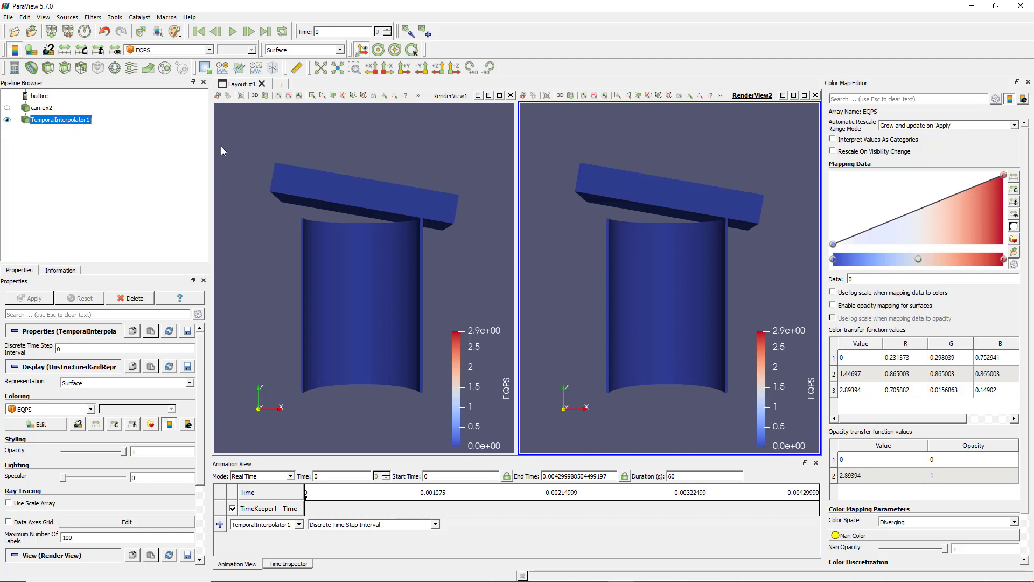
click(289, 126)
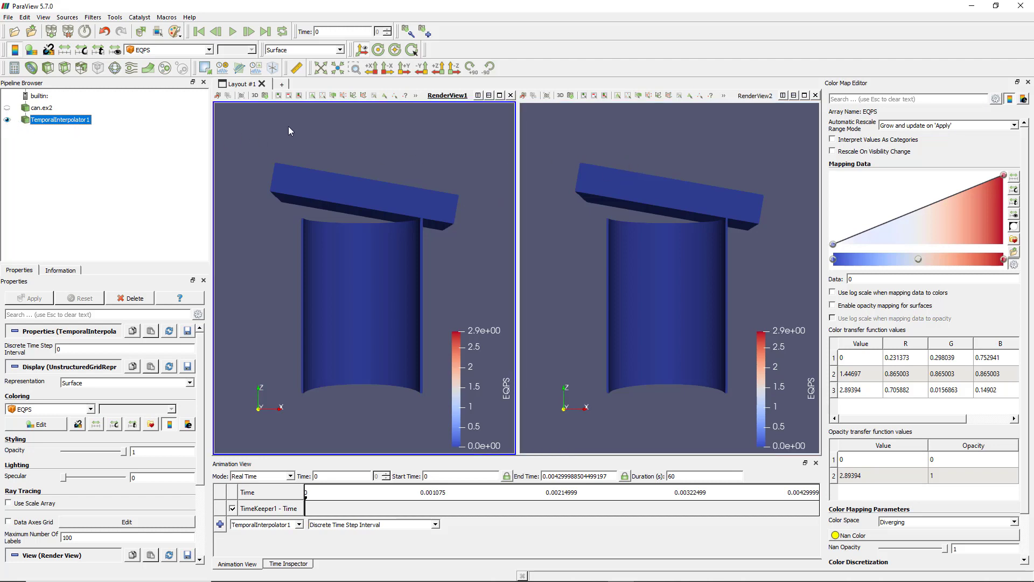
click(12, 109)
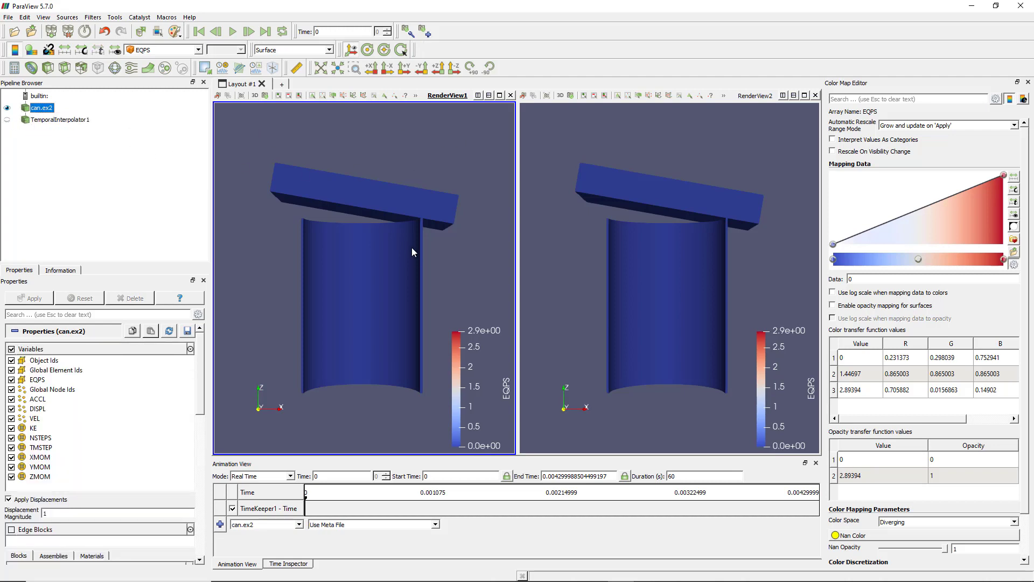
- Play the can crush animation from the VCR toolbar
click(233, 31)
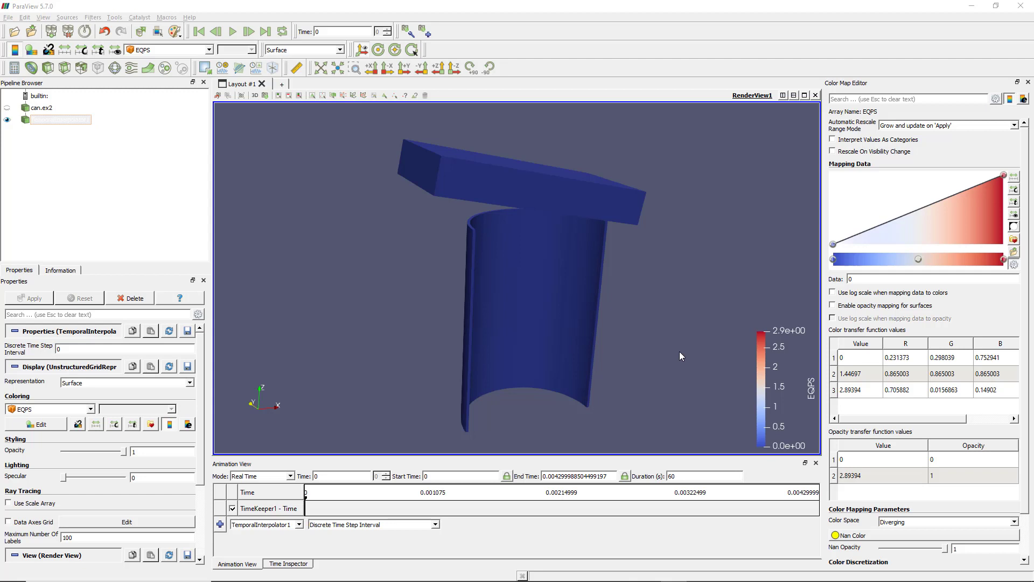
- Orbit to a tilted angle and adjust zoom to centre the can and plate
drag(550, 294, 437, 212)
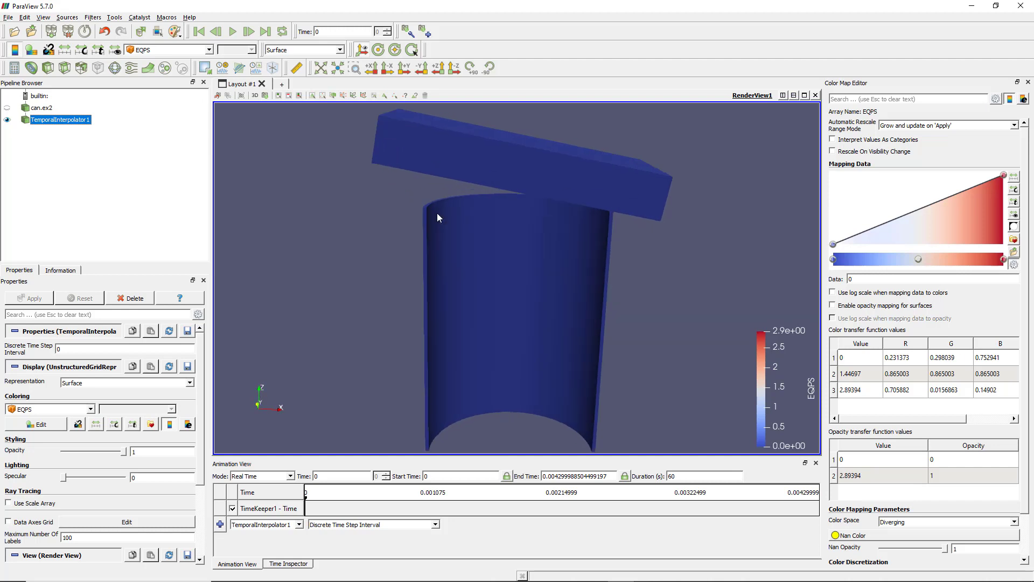
scroll(438, 217, down, 2)
scroll(437, 217, up, 1)
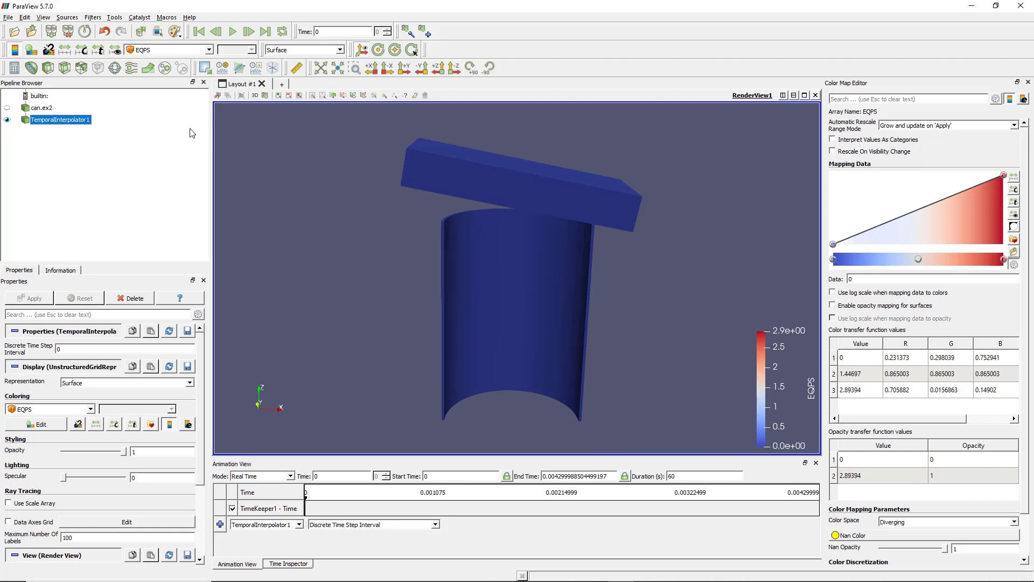
- Save the animation as myanim.avi, overwriting the existing file
click(10, 18)
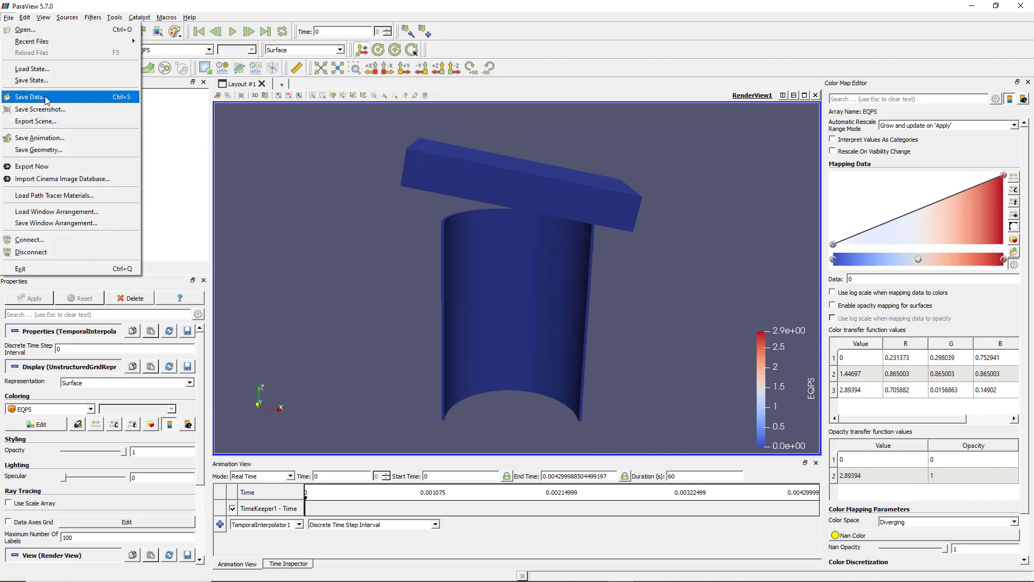
click(68, 140)
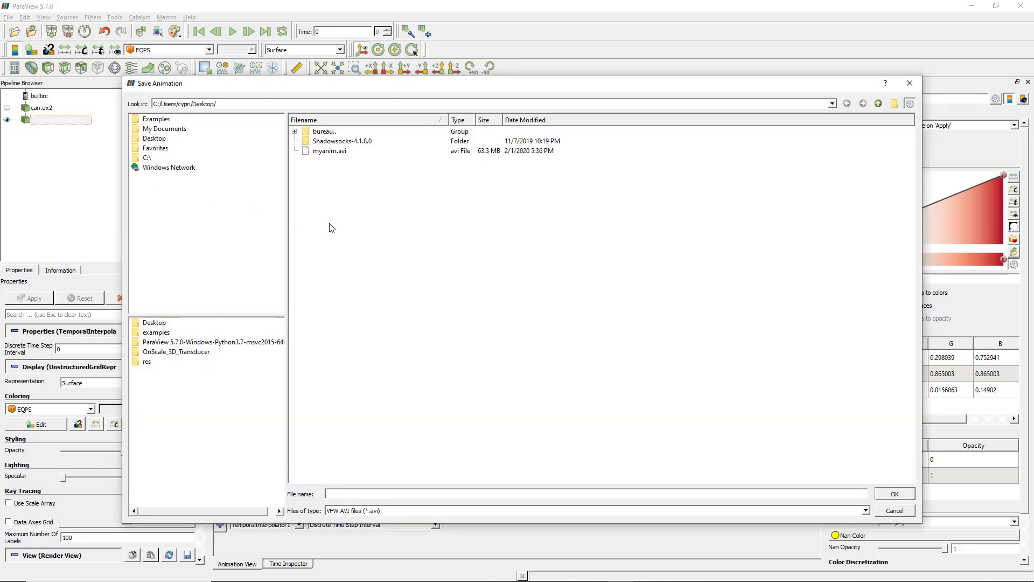
click(329, 151)
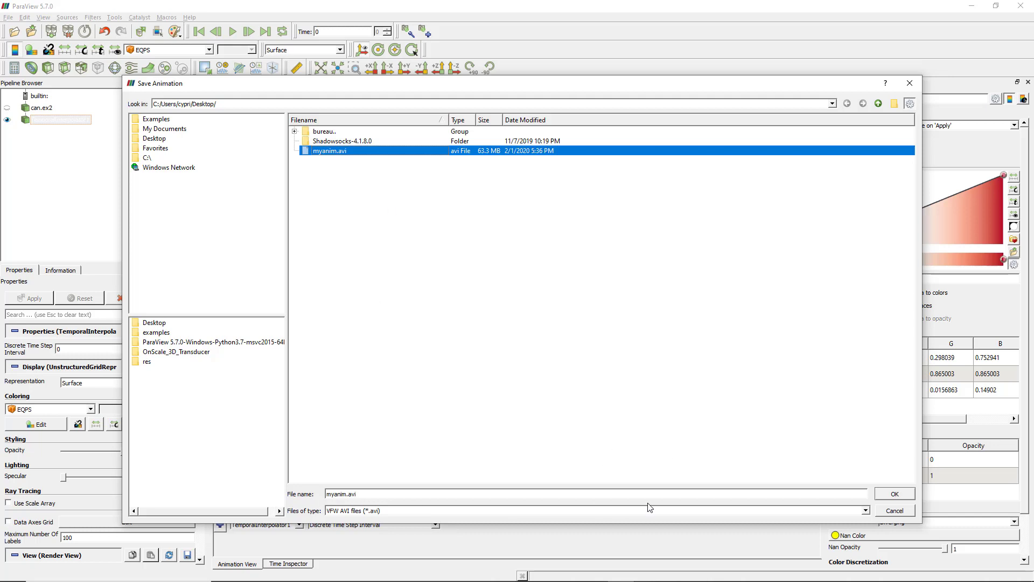
click(899, 494)
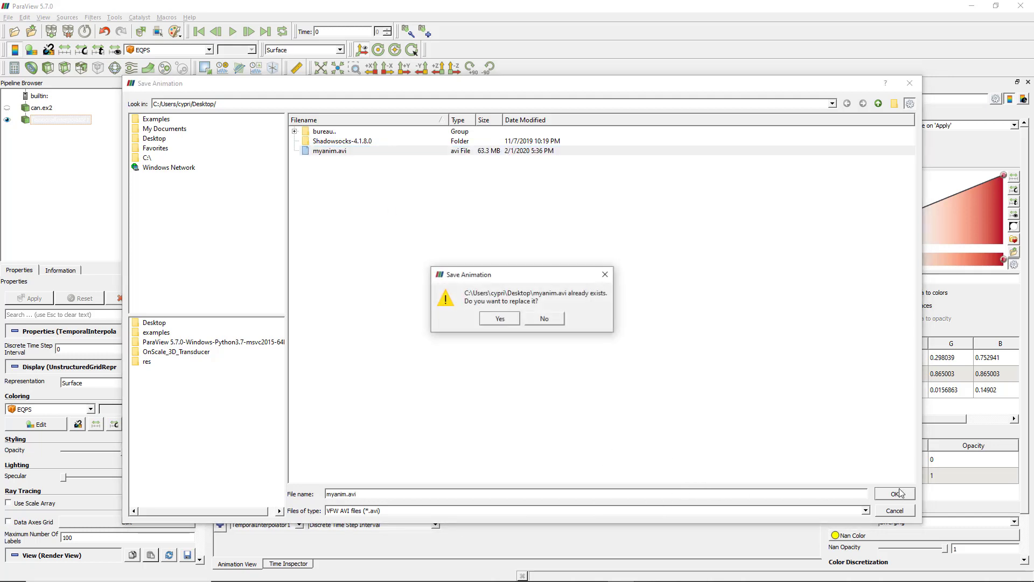
click(500, 319)
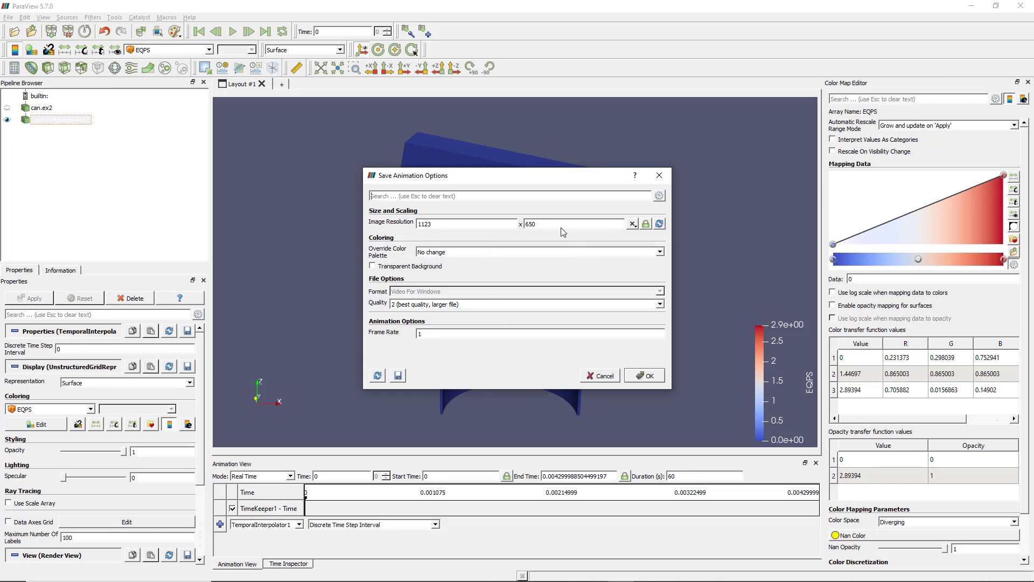
- Set the video Quality to 2 and write the movie
click(462, 304)
click(465, 332)
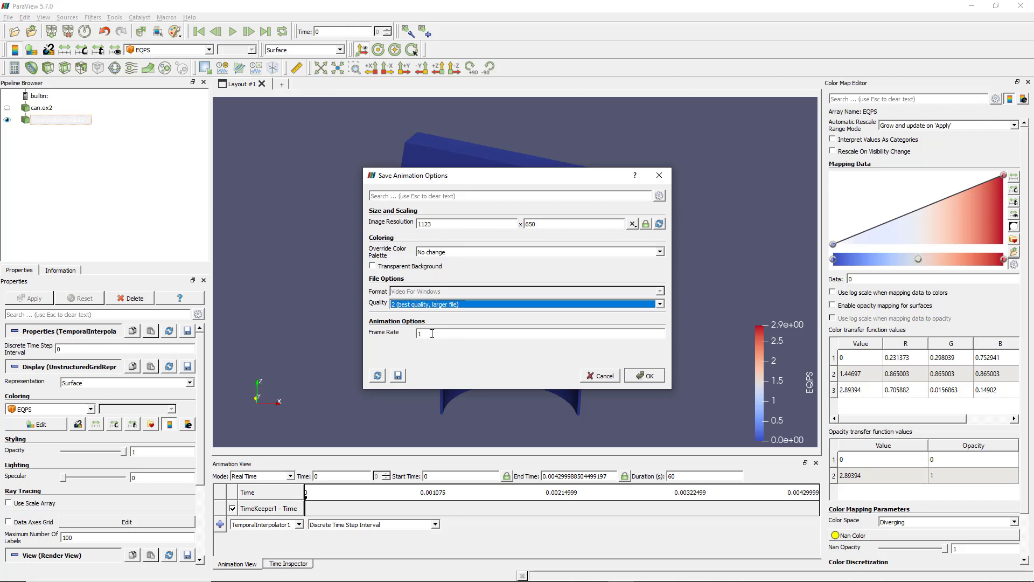
click(645, 377)
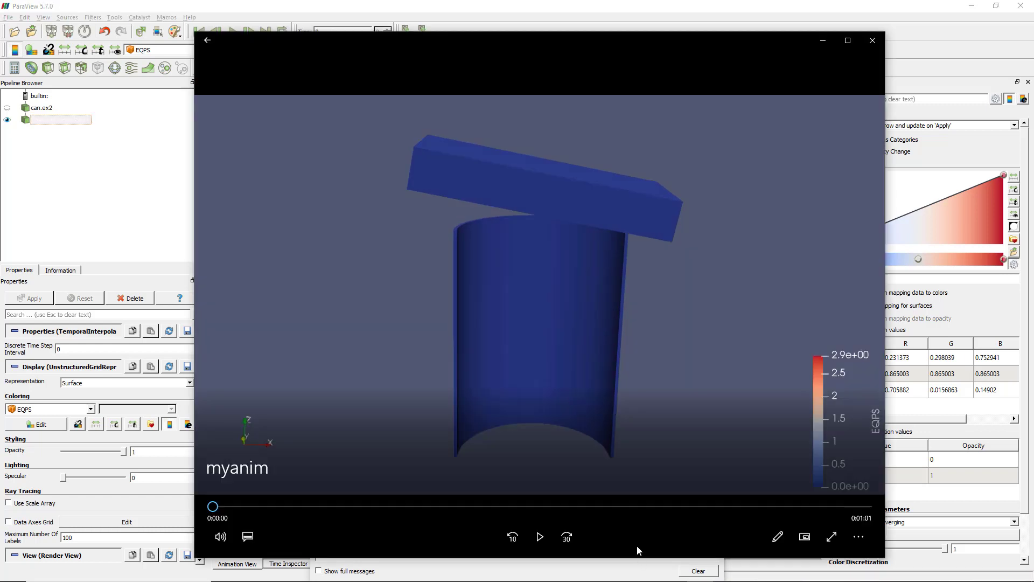
- Start playback of the myanim video in Movies & TV
click(547, 539)
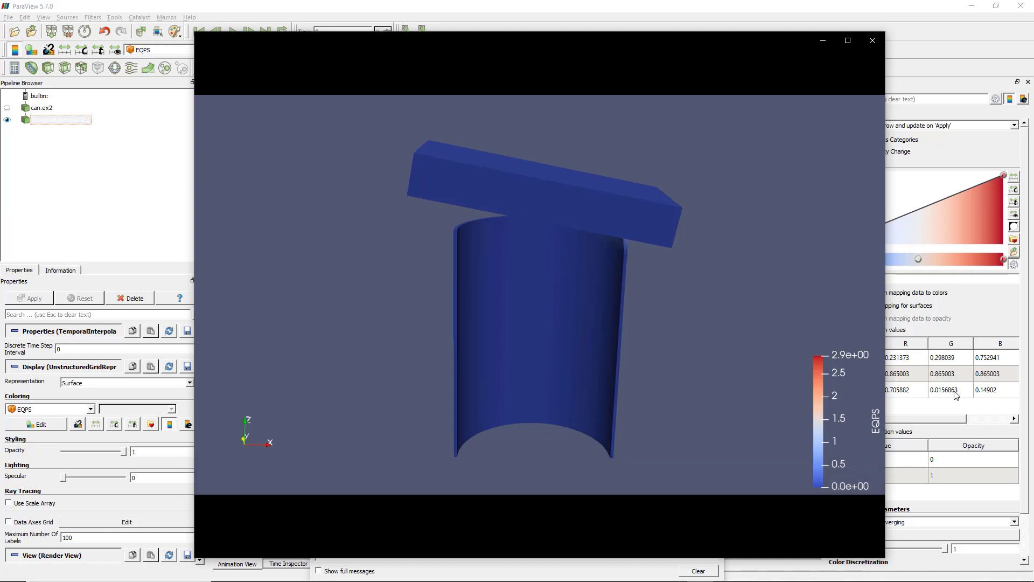